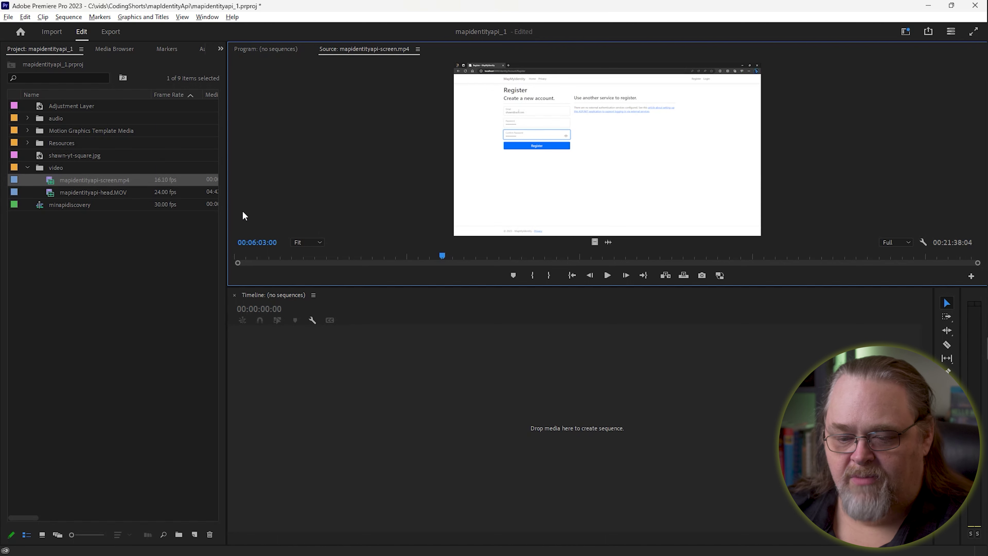
# - Load mapidentityapi-head.MOV for source viewing, and check the file size in the properties of mapidentityapi-screen.mp4
pyautogui.doubleClick(74, 192)
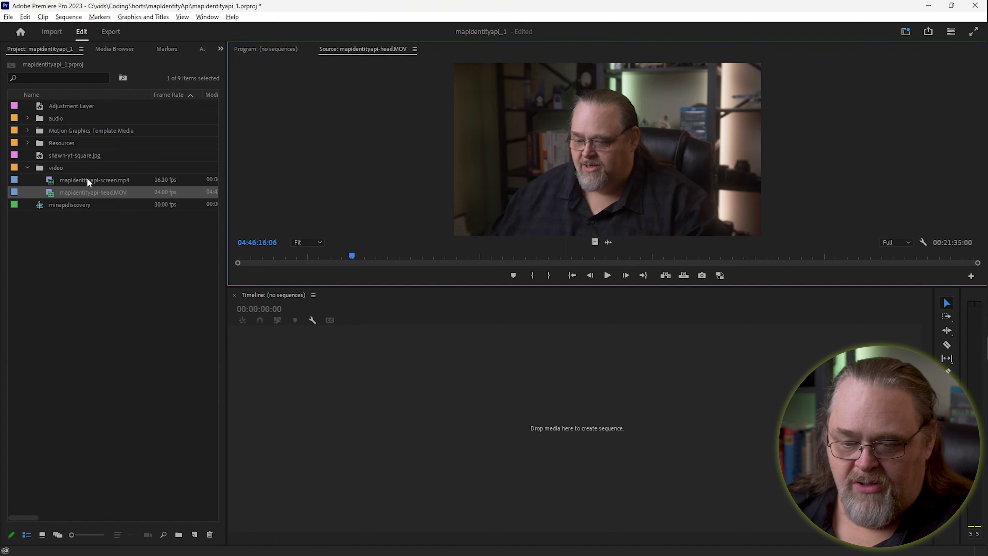
pyautogui.rightClick(91, 185)
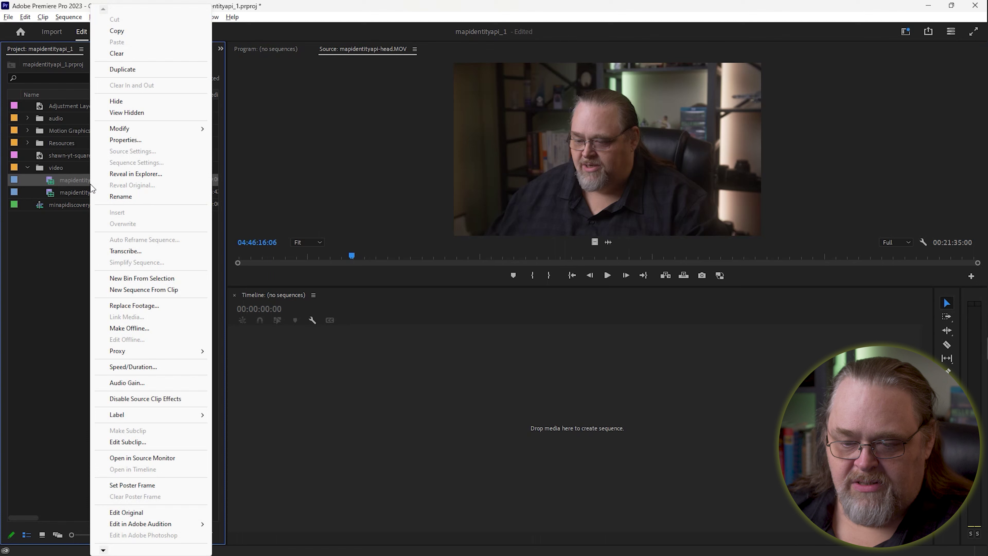
pyautogui.click(150, 138)
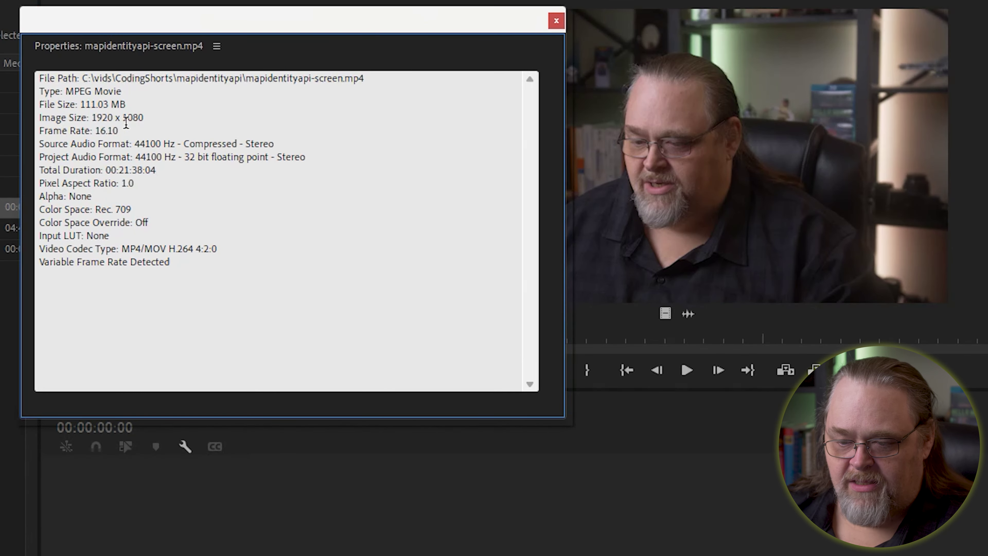
pyautogui.moveTo(222, 116); pyautogui.dragTo(227, 115)
pyautogui.moveTo(87, 103); pyautogui.dragTo(138, 104)
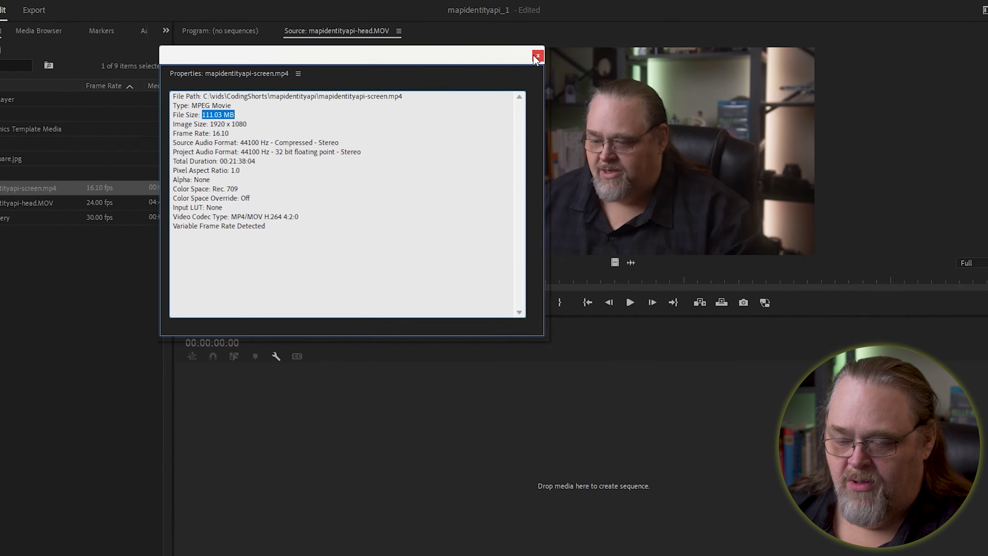
pyautogui.click(537, 56)
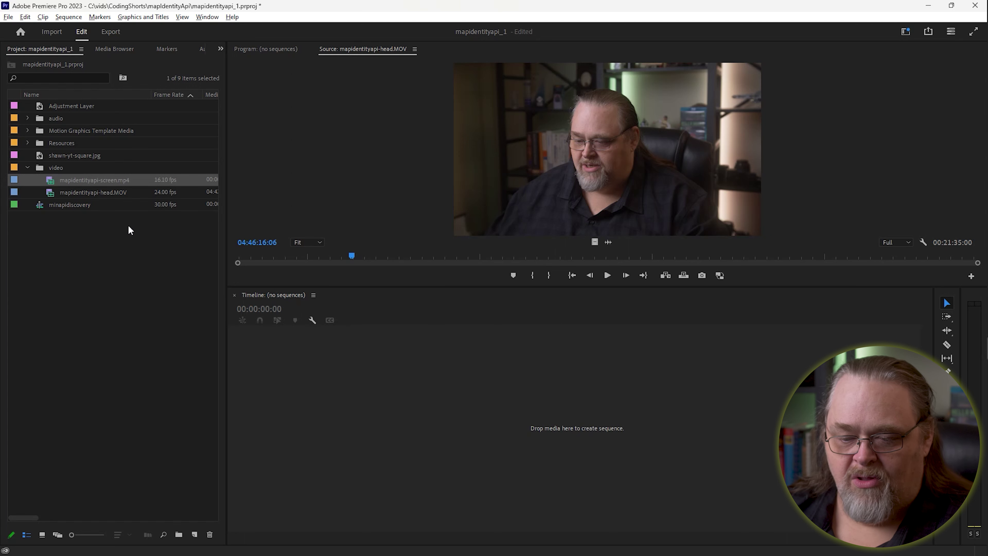
# - Examine the file size and format in the properties of mapidentityapi-head.MOV
pyautogui.rightClick(104, 193)
pyautogui.click(157, 140)
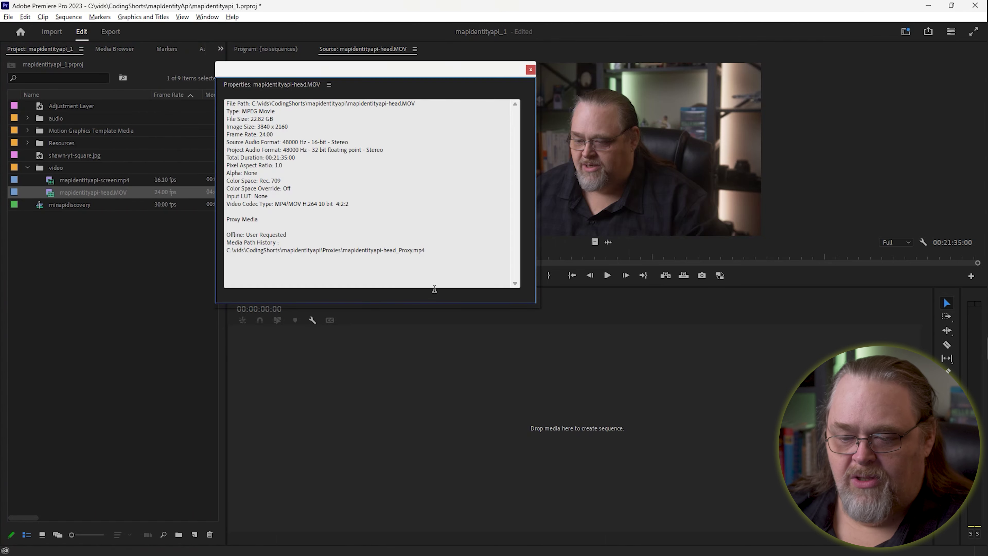
pyautogui.moveTo(273, 114); pyautogui.dragTo(251, 115)
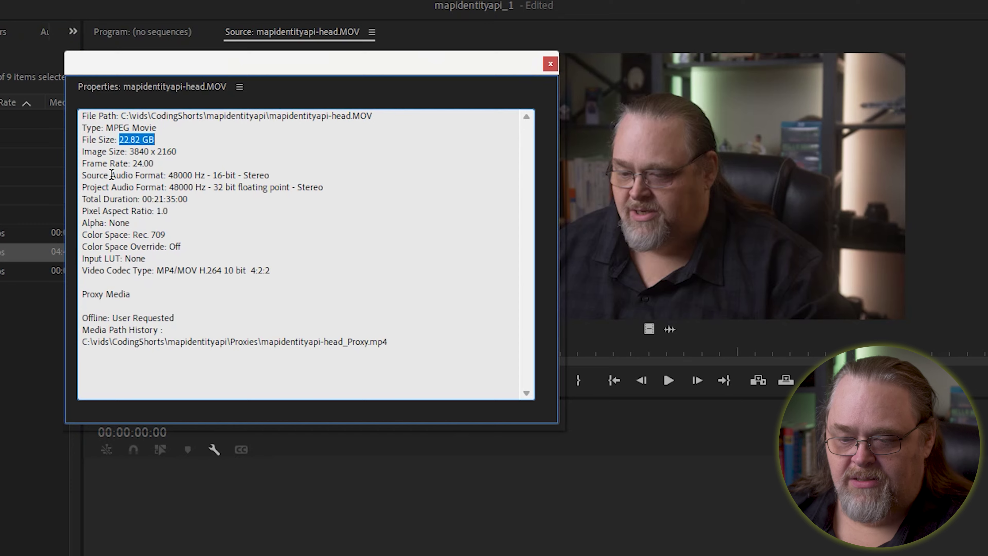
pyautogui.press('Escape')
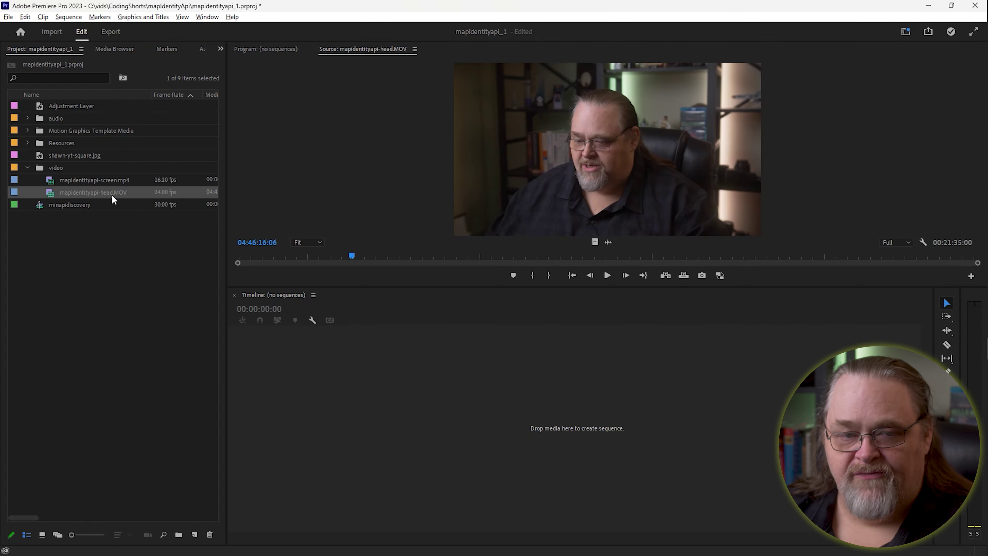
# - Create a watermarked proxy of mapidentityapi-head.MOV in QuickTime format with the ProRes Medium Resolution Proxy preset, stored next to the original media
pyautogui.rightClick(95, 196)
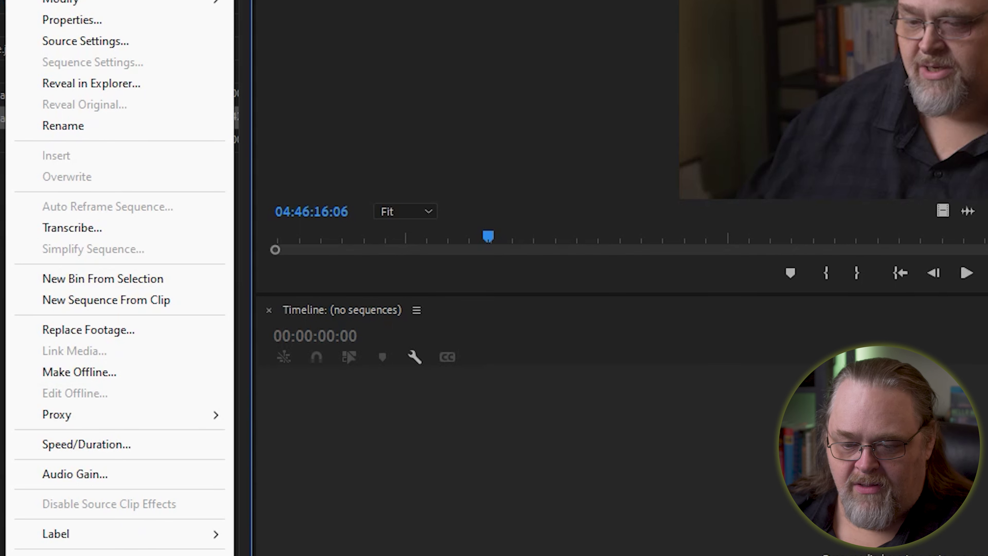
pyautogui.moveTo(141, 421)
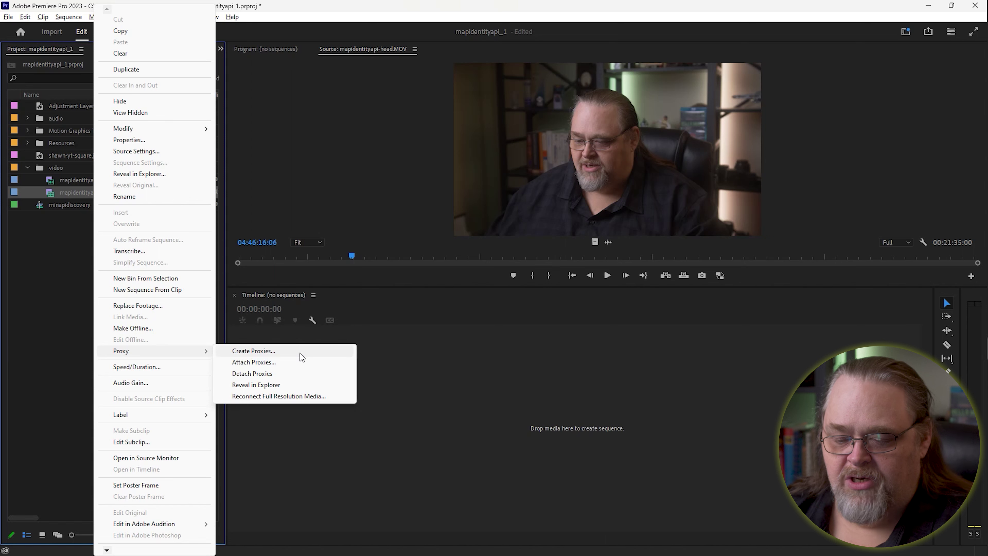
pyautogui.click(271, 352)
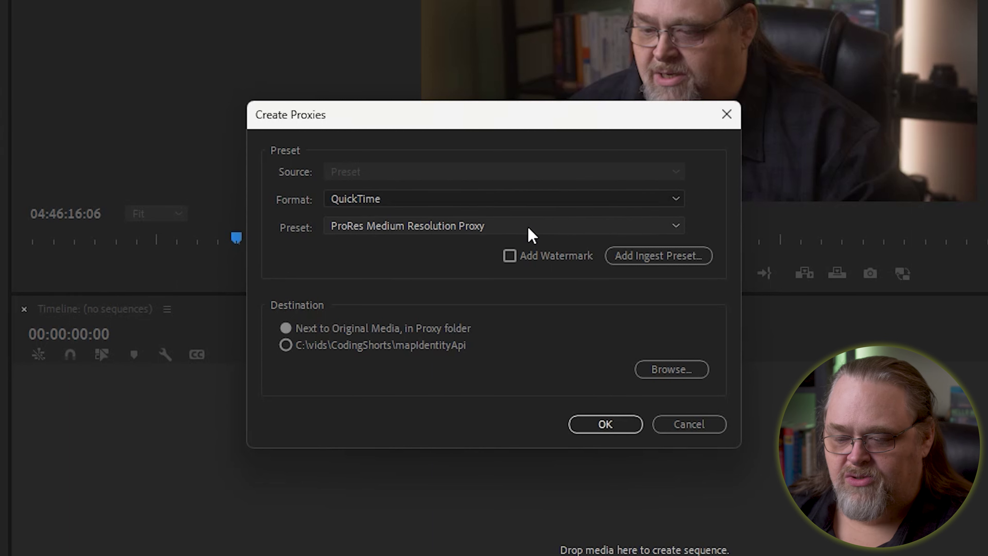
pyautogui.click(509, 255)
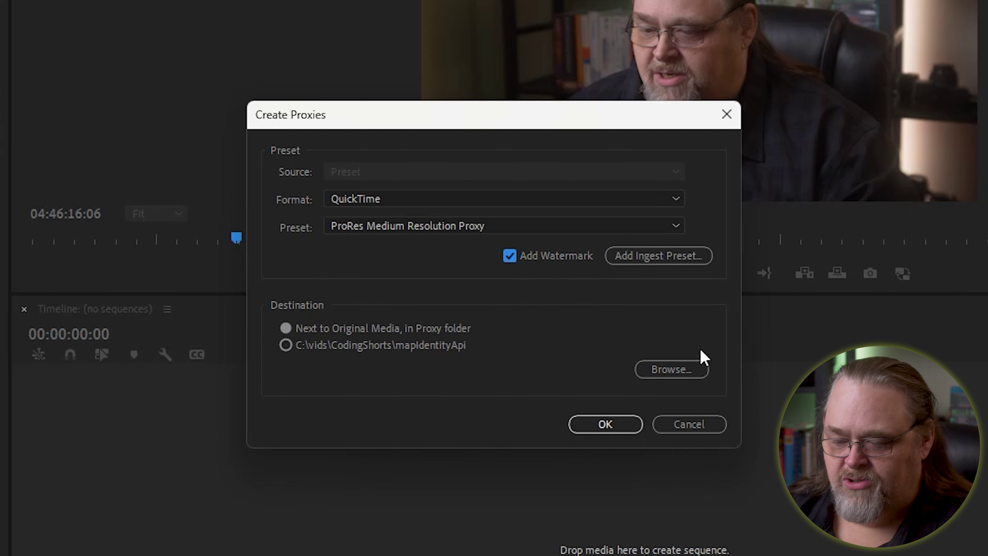
pyautogui.click(612, 421)
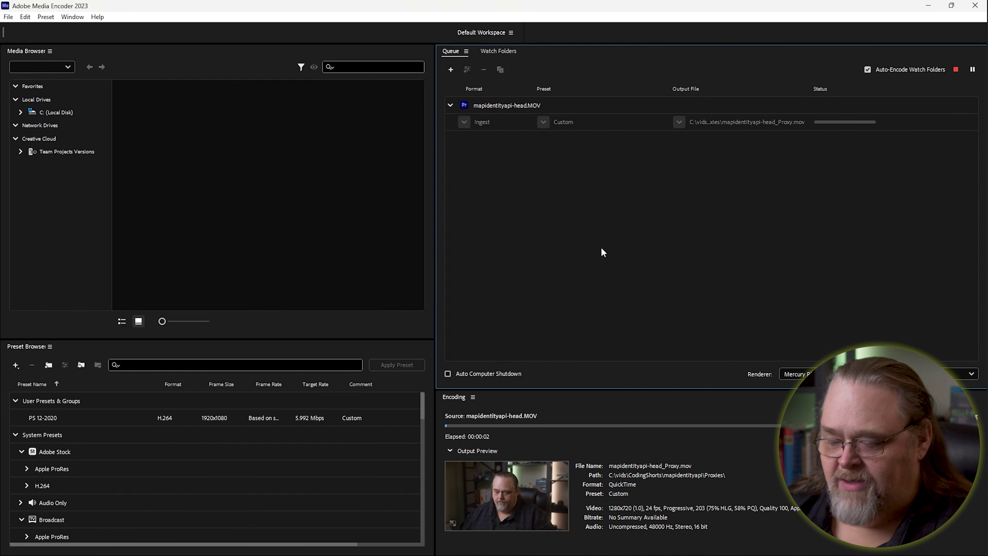
# - Switch back to Premiere Pro and create a new sequence from the mapidentityapi-screen.mp4 clip
pyautogui.press('alt')
pyautogui.hotkey('alt', 'Tab')
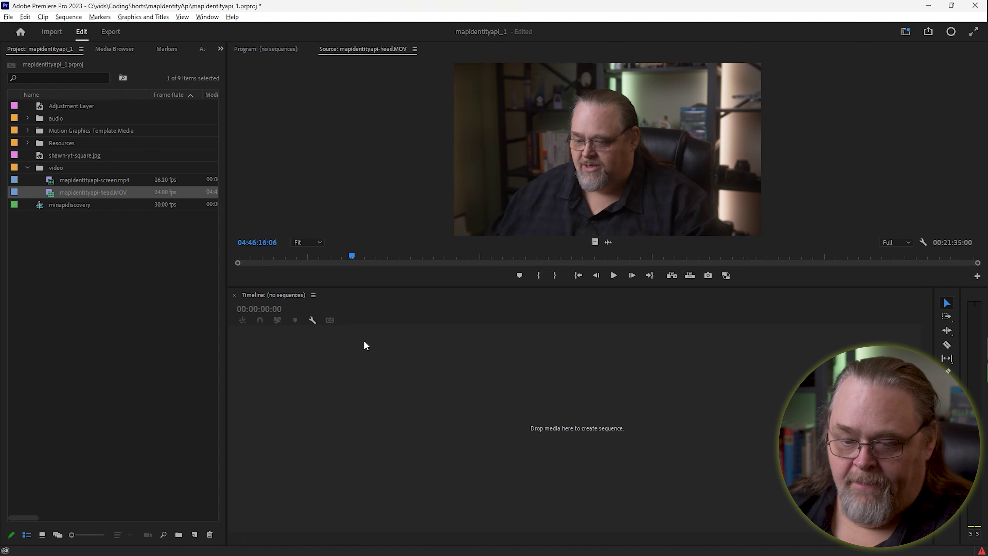
pyautogui.click(127, 231)
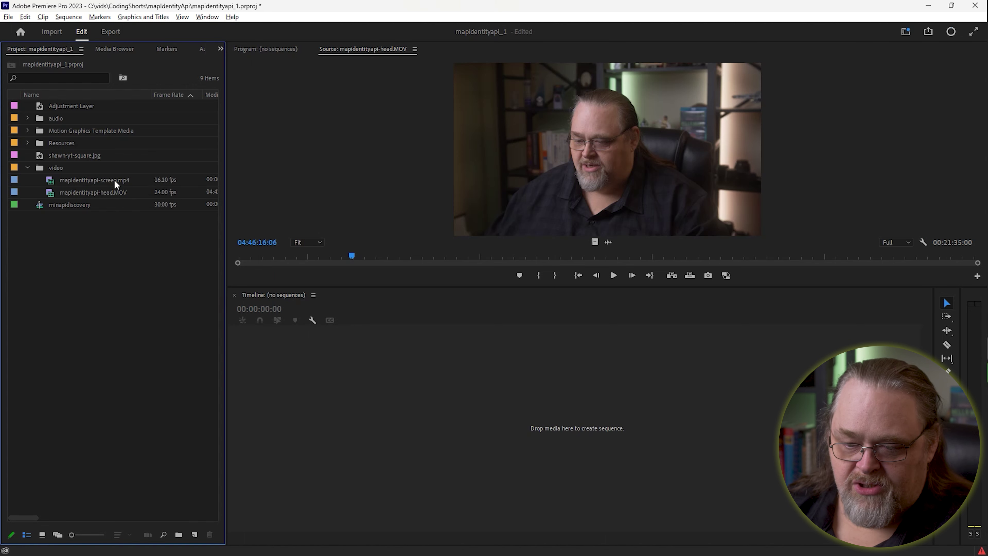
pyautogui.click(98, 180)
pyautogui.rightClick(93, 179)
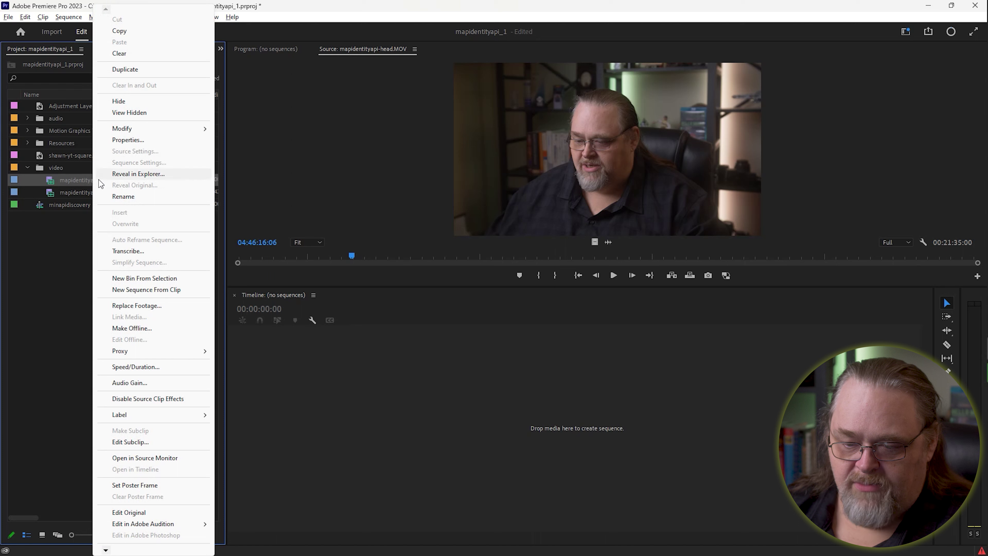
pyautogui.click(159, 294)
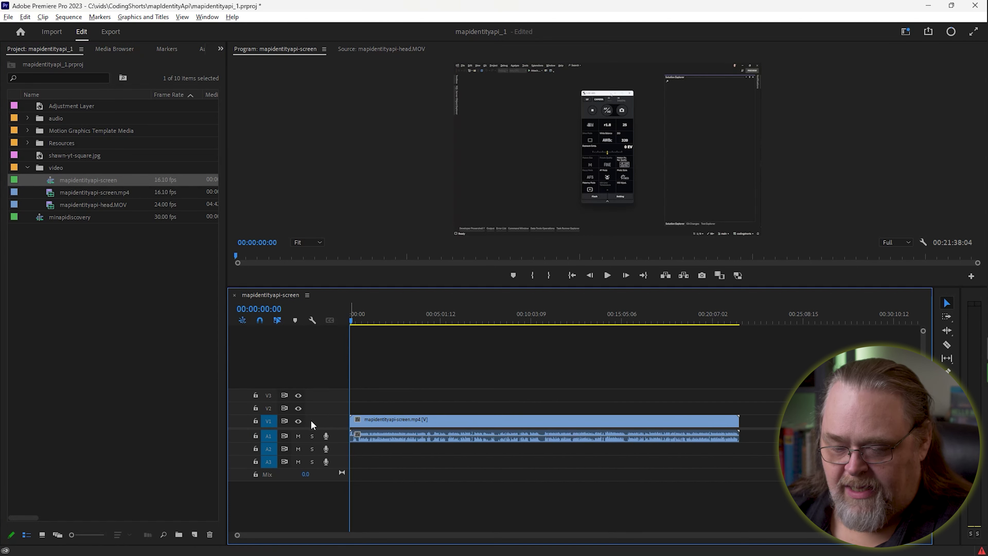
# - Expand the Video 1 and Audio 1 tracks of the sequence to show the thumbnail and the full waveform
pyautogui.doubleClick(340, 421)
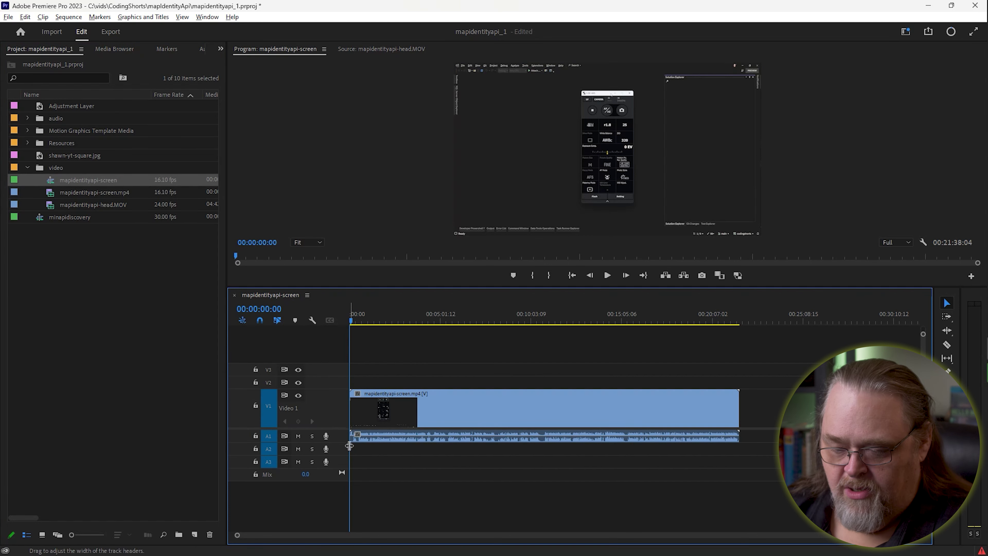
pyautogui.doubleClick(338, 435)
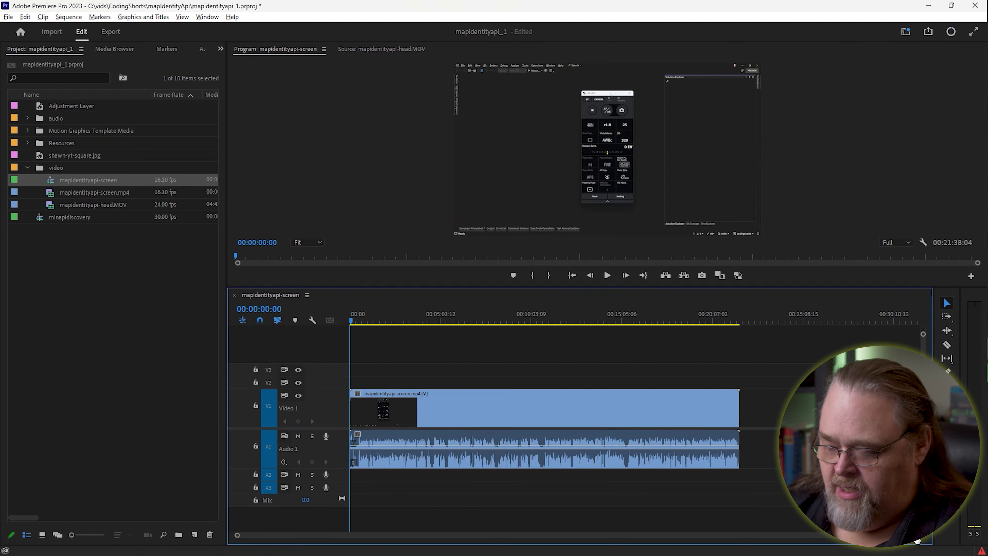
# - Scrub the playhead to about 00:00:28:14 and start and stop the sequence playback several times from there
pyautogui.scroll(4, 776, 542)
pyautogui.scroll(5, 776, 542)
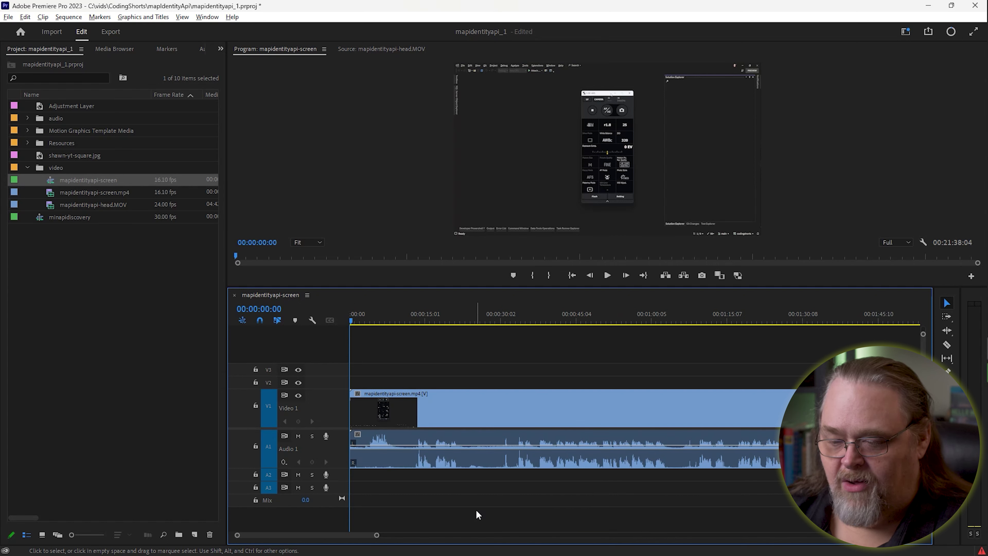
pyautogui.moveTo(377, 316); pyautogui.dragTo(494, 342)
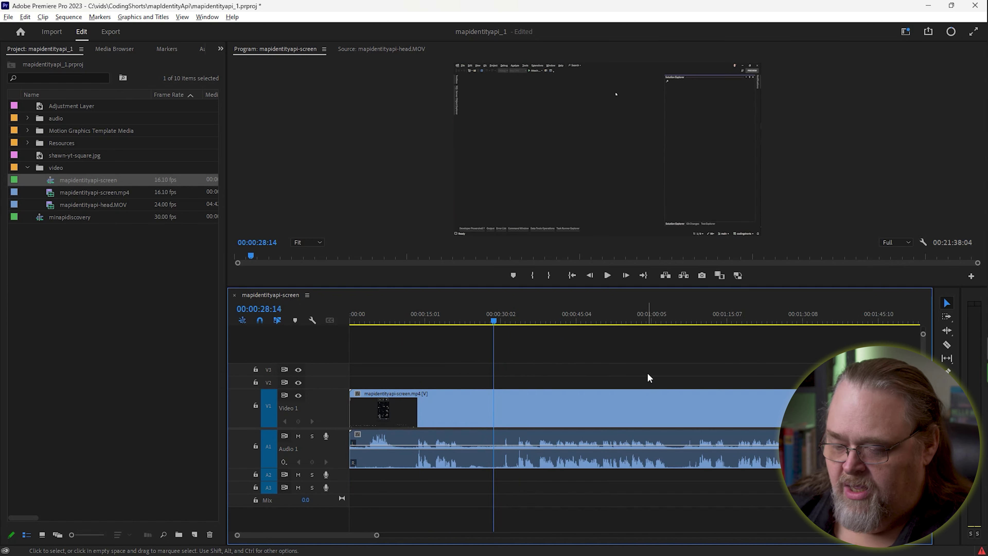
pyautogui.press('space')
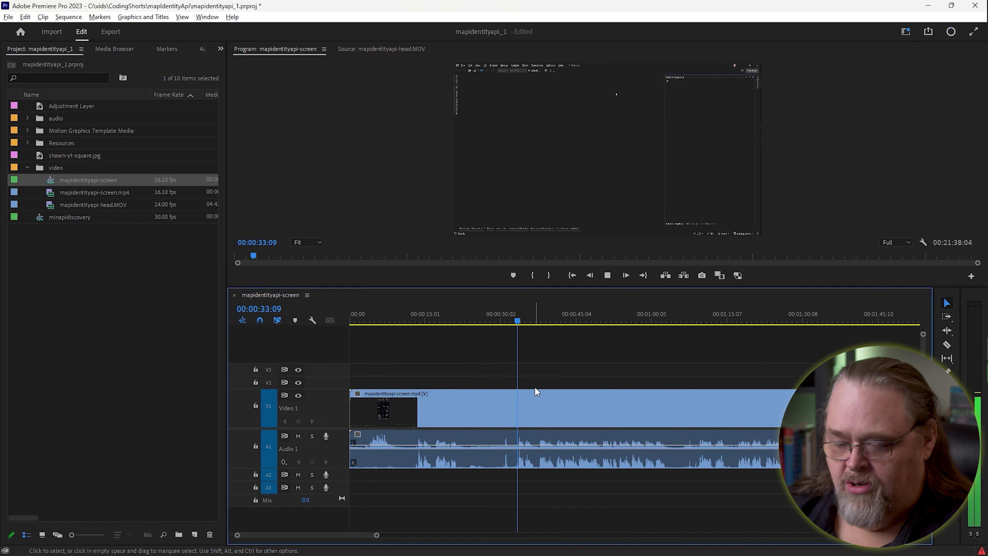
pyautogui.press('space')
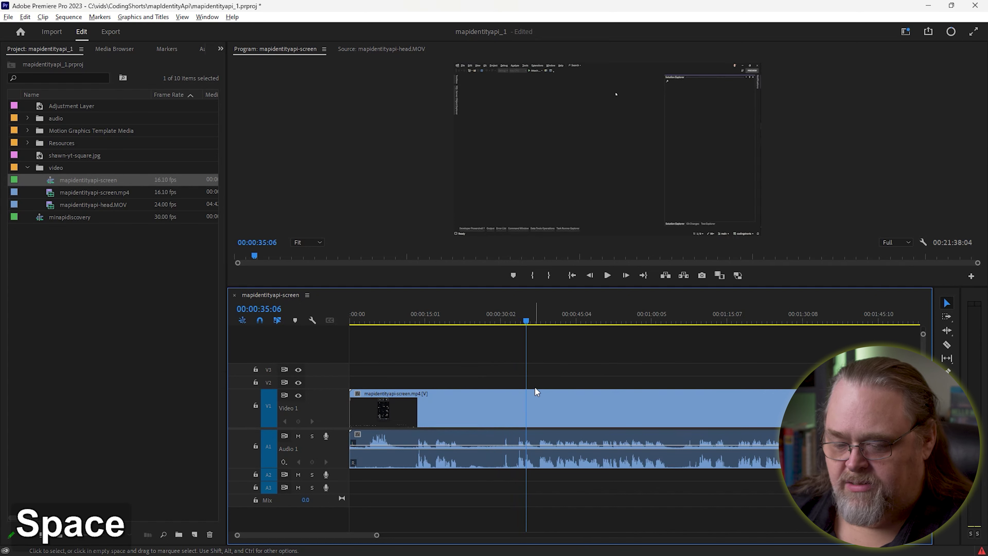
pyautogui.press('space')
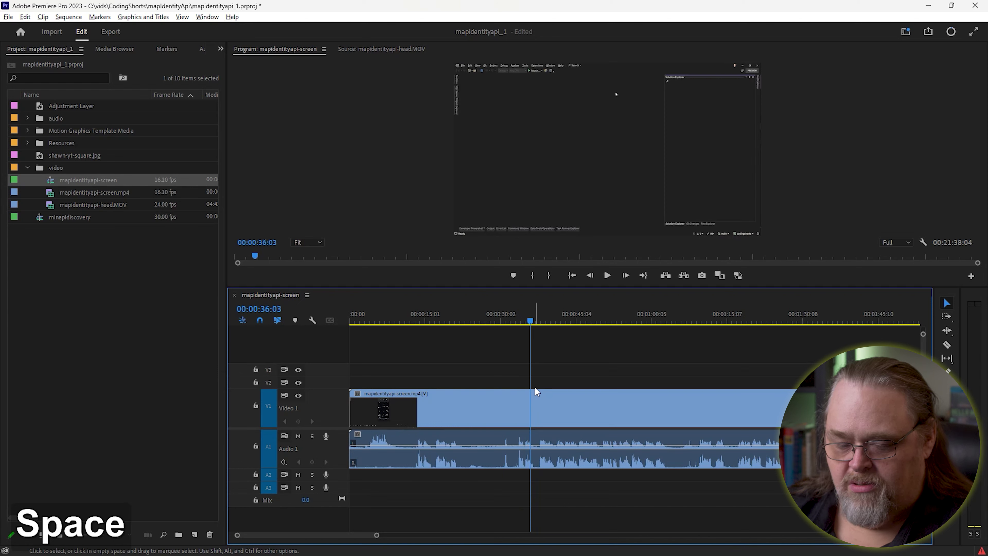
pyautogui.press('space')
pyautogui.press('space')
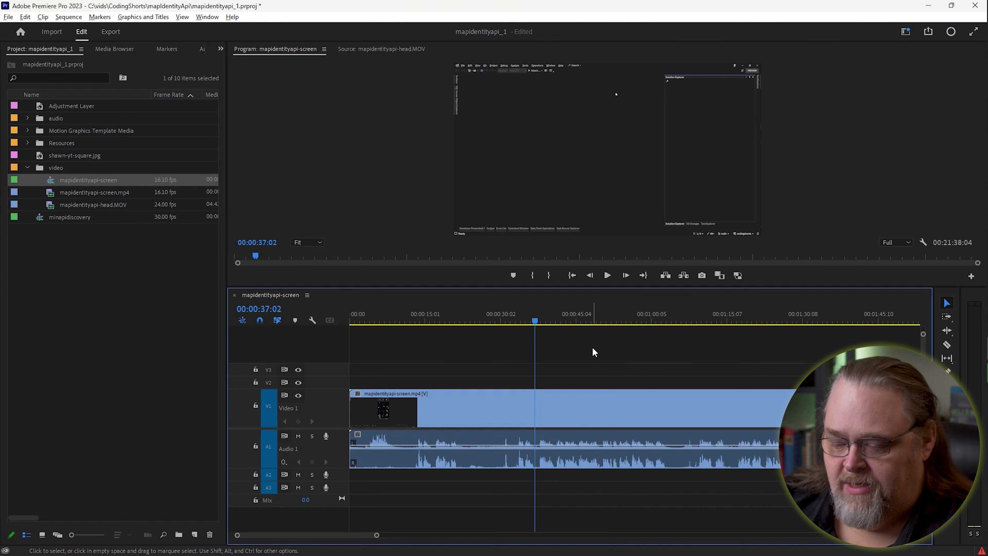
# - Shuttle the sequence playback forward and in reverse from 00:00:37:02, stopping and resuming it several times
pyautogui.press('l')
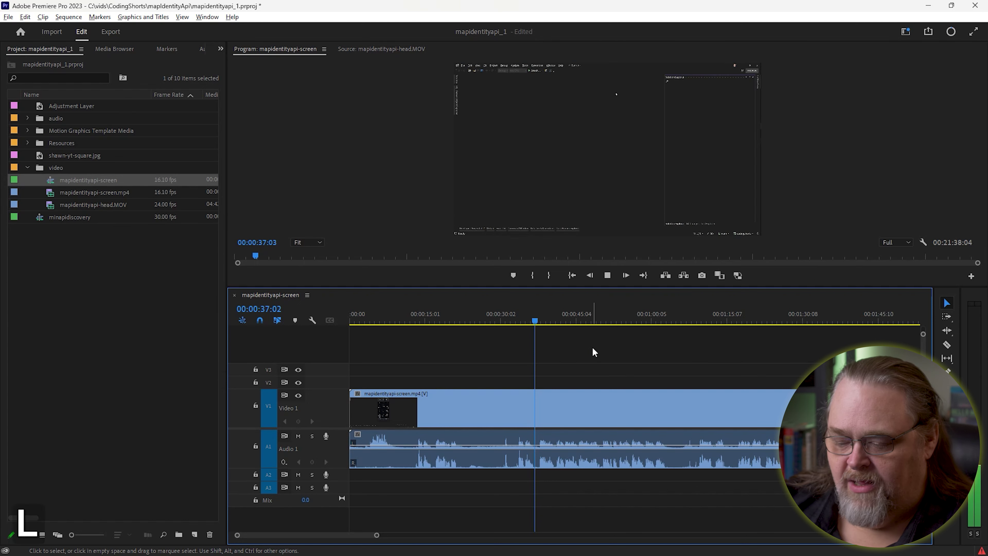
pyautogui.press('l')
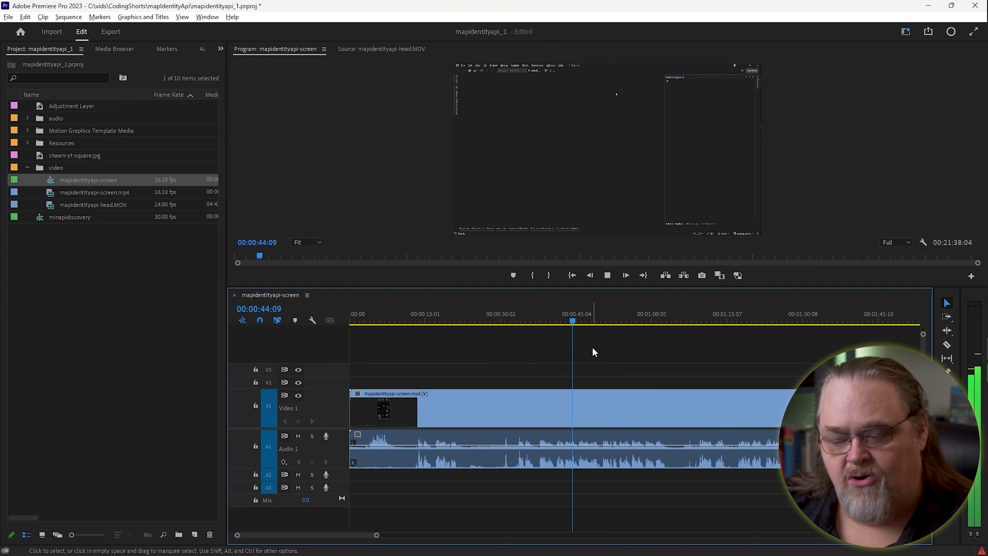
pyautogui.press('j')
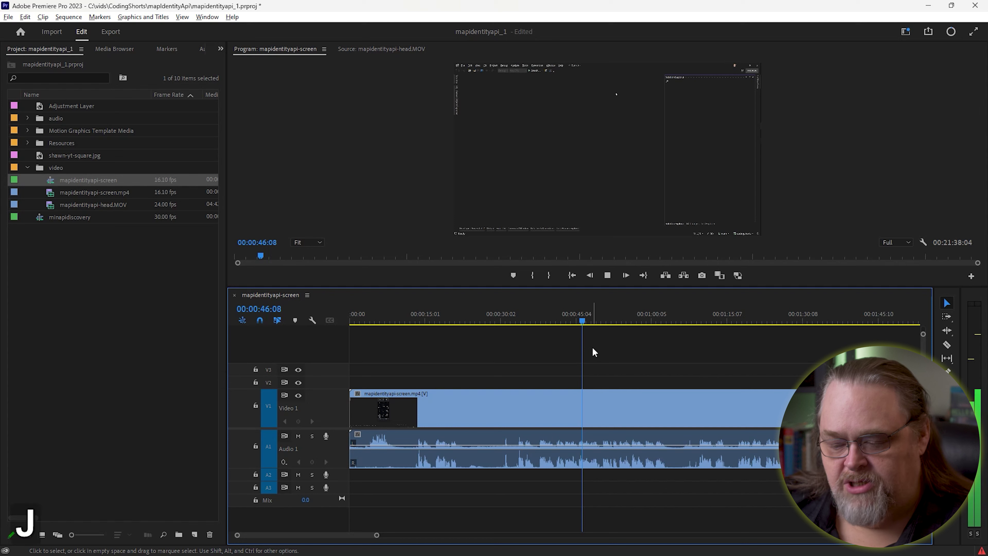
pyautogui.press('l')
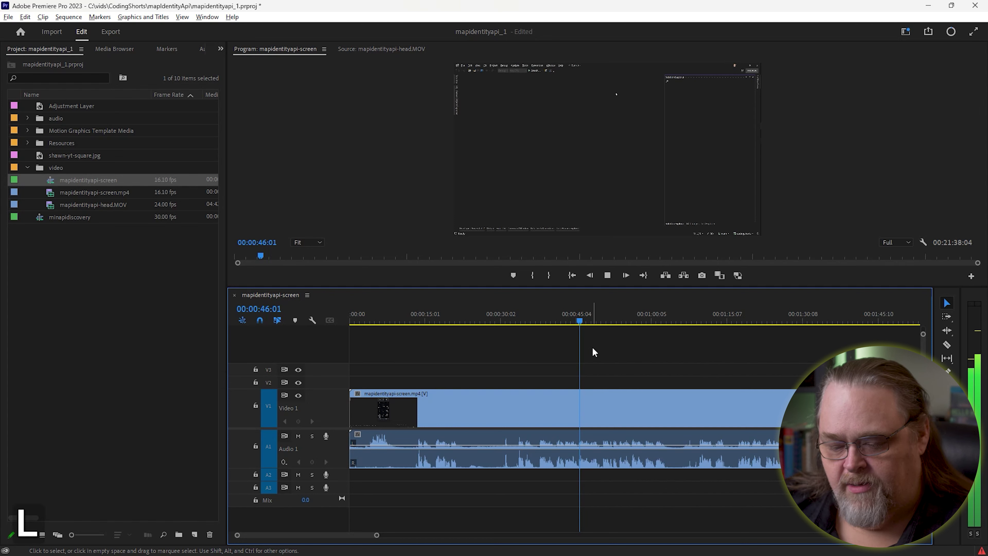
pyautogui.press('k')
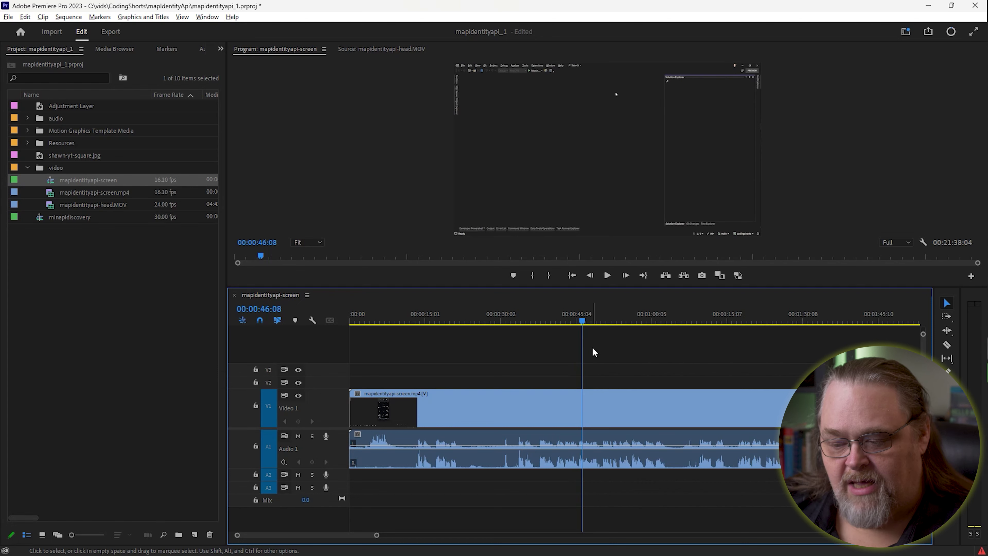
pyautogui.press('l')
pyautogui.press('k')
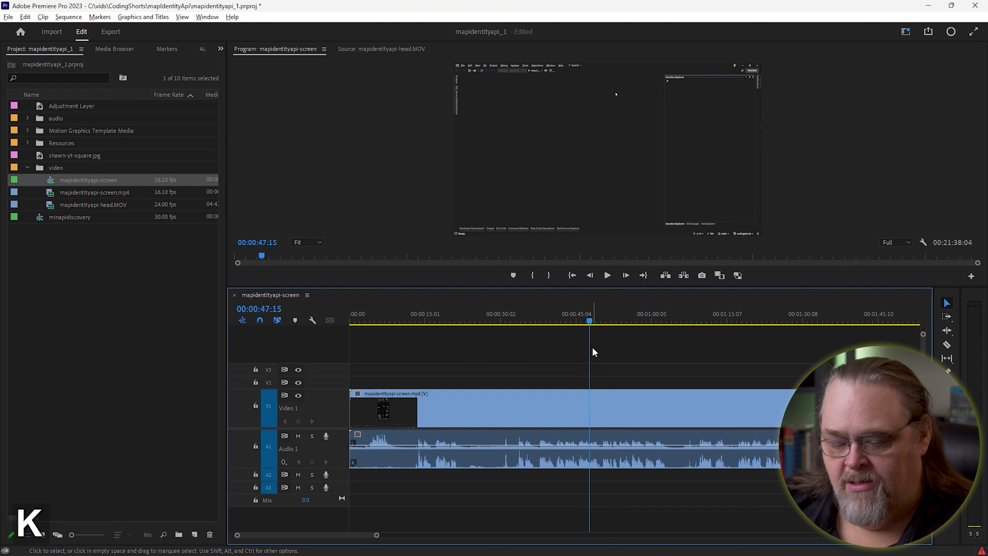
pyautogui.press('l')
pyautogui.press('k')
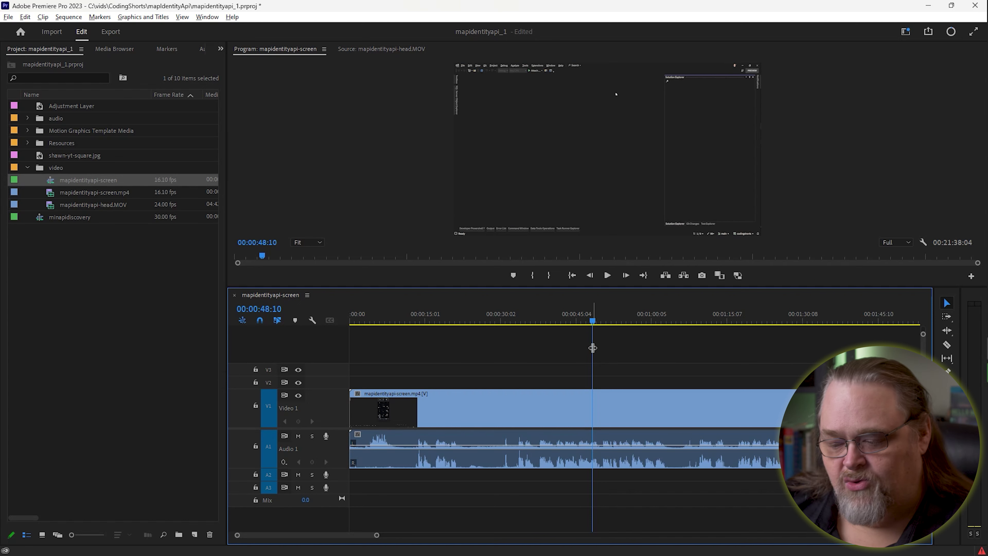
# - Play the sequence forward at accelerated speed from 00:00:48:10 and stop the playback
pyautogui.press('l')
pyautogui.press('l')
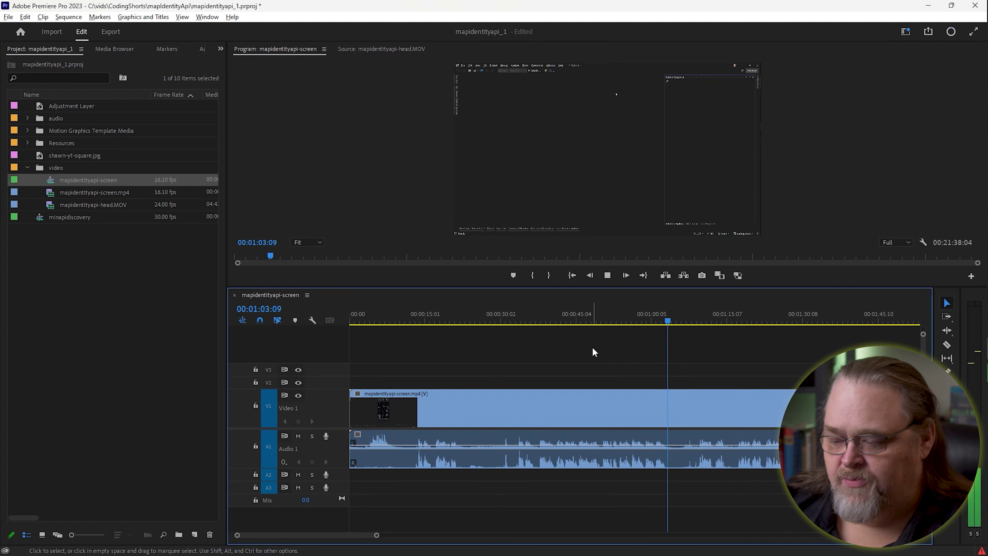
pyautogui.press('space')
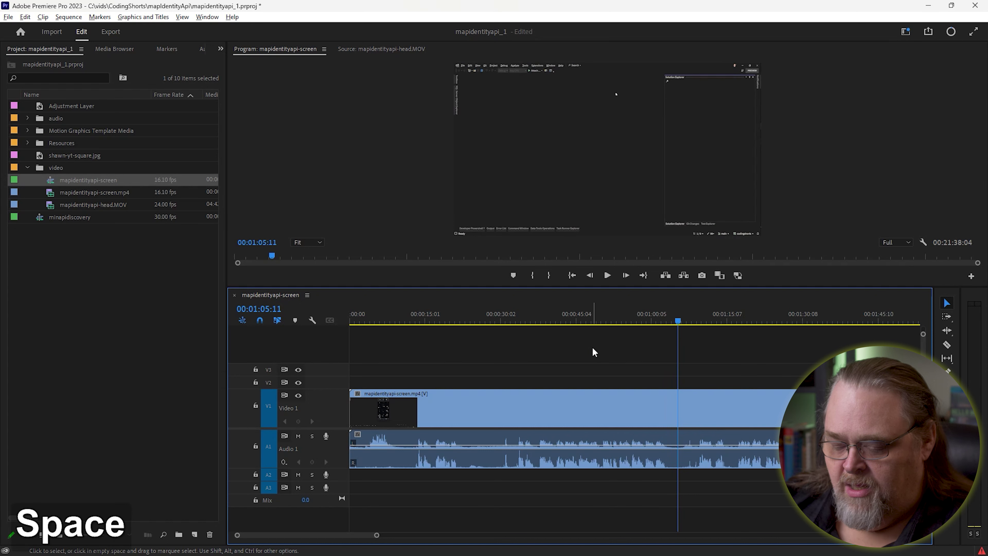
# - Resume the sequence playback at normal speed, raise the speed twice in small increments, and stop it
pyautogui.press('l')
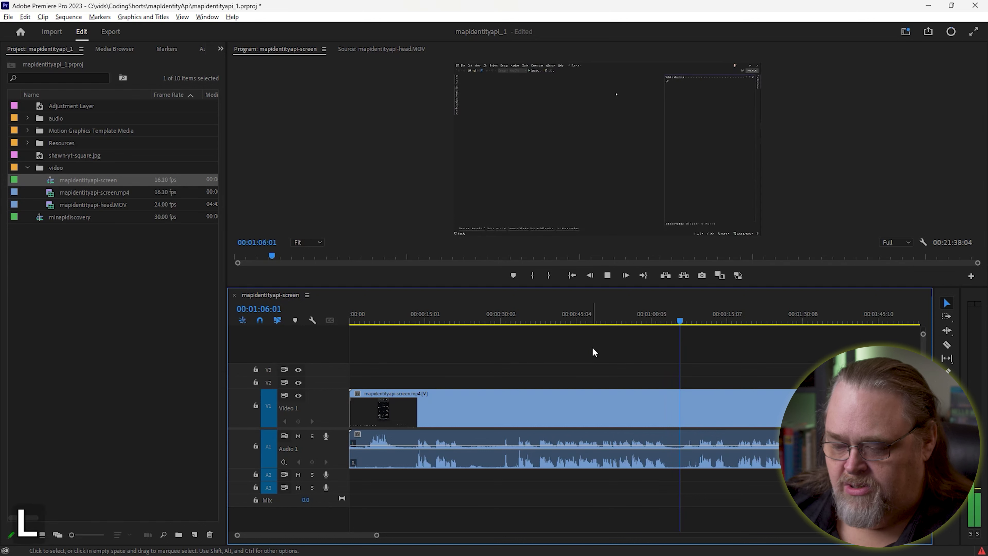
pyautogui.press('shift')
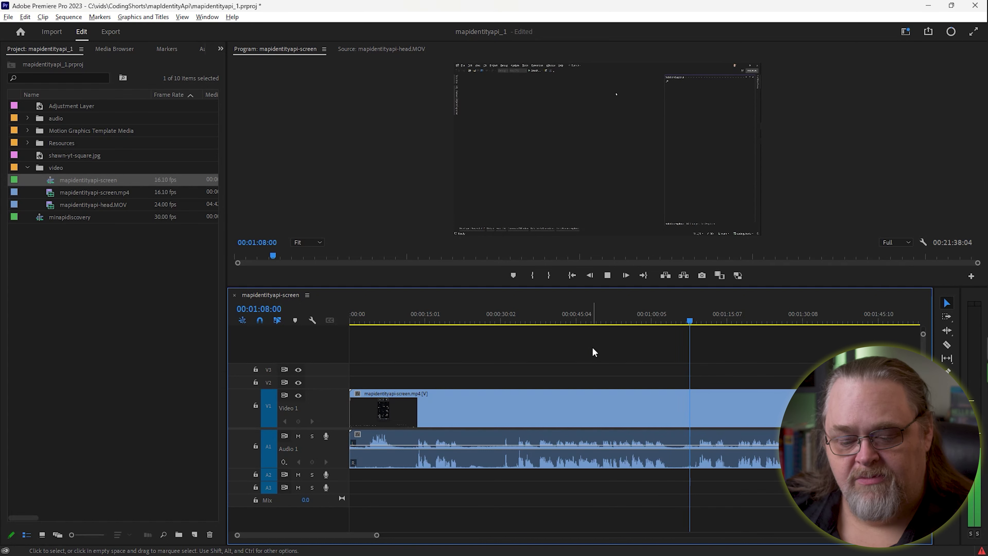
pyautogui.hotkey('shift', 'l')
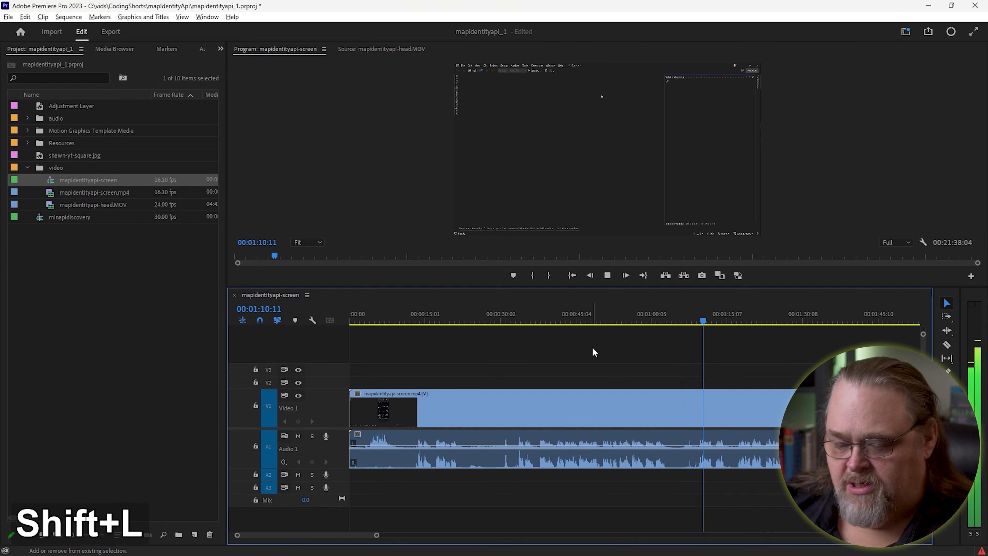
pyautogui.hotkey('shift', 'l')
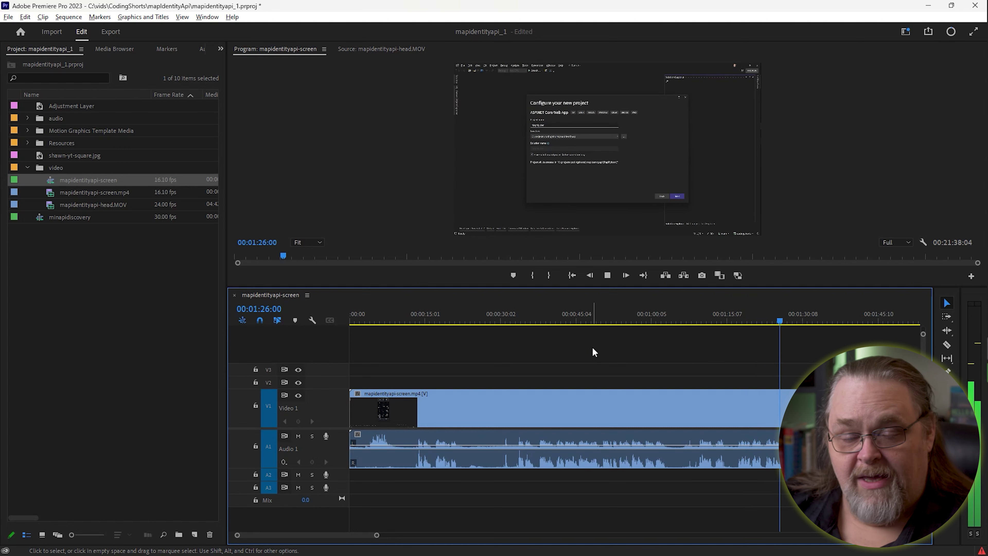
pyautogui.press('space')
# - Fast-play the sequence onward through the project configuration part of the recording and stop at 00:01:28:13
pyautogui.press('l')
pyautogui.press('l')
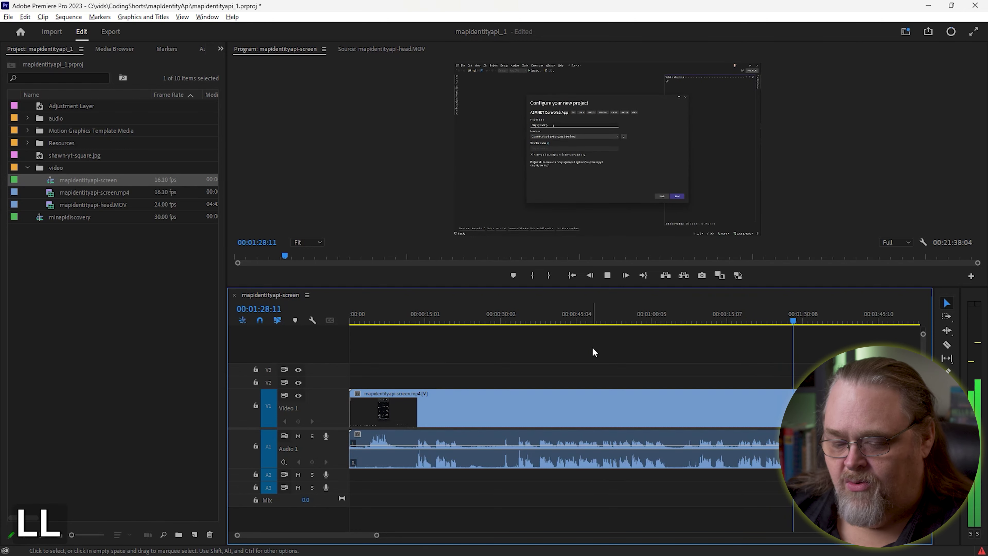
pyautogui.press('space')
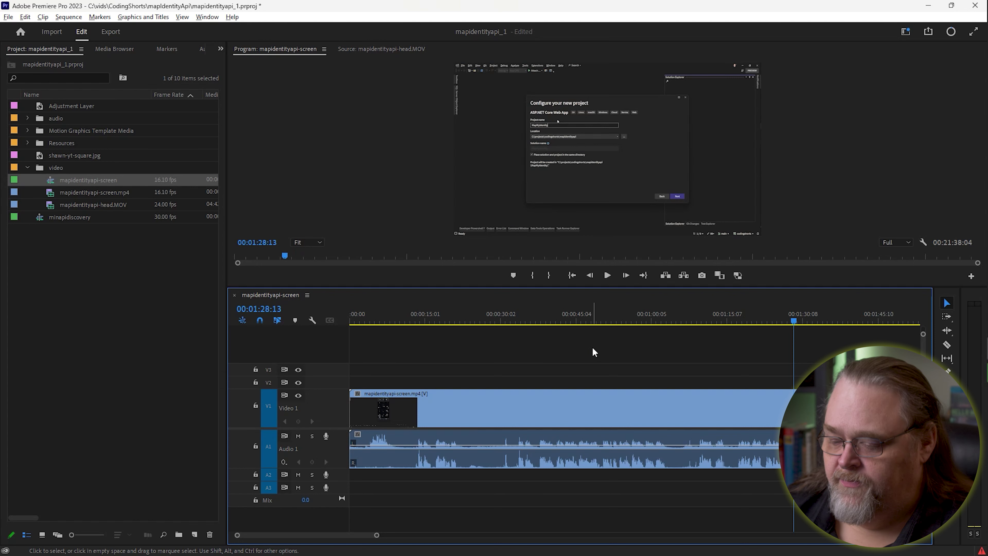
# - Place the playhead at 00:00:31:08 and advance it frame by frame to 00:00:32:01
pyautogui.click(507, 311)
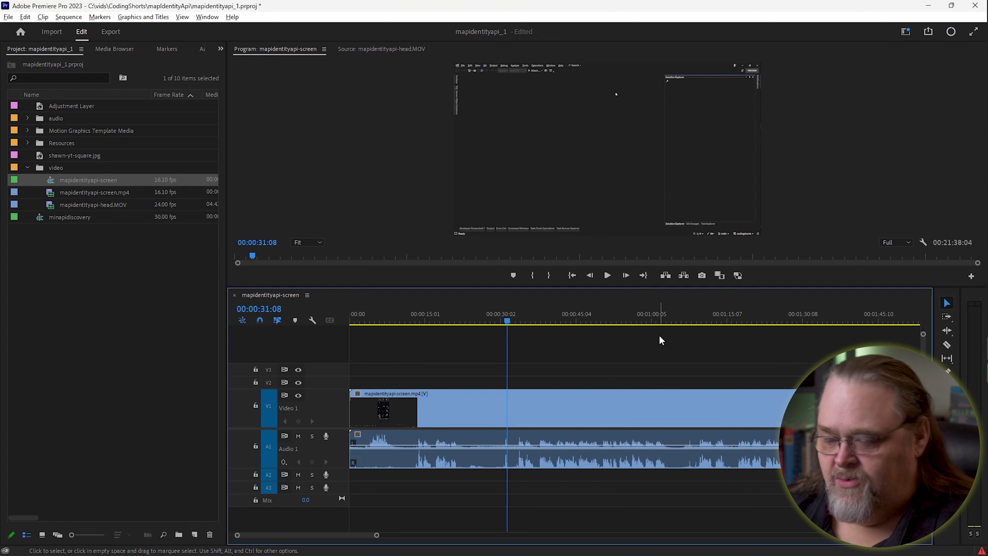
pyautogui.press('Right')
pyautogui.press('Right')
pyautogui.press('Right')
pyautogui.press('Right')
pyautogui.press('Right')
pyautogui.press('Right')
pyautogui.press('Right')
pyautogui.press('Right')
pyautogui.press('Right')
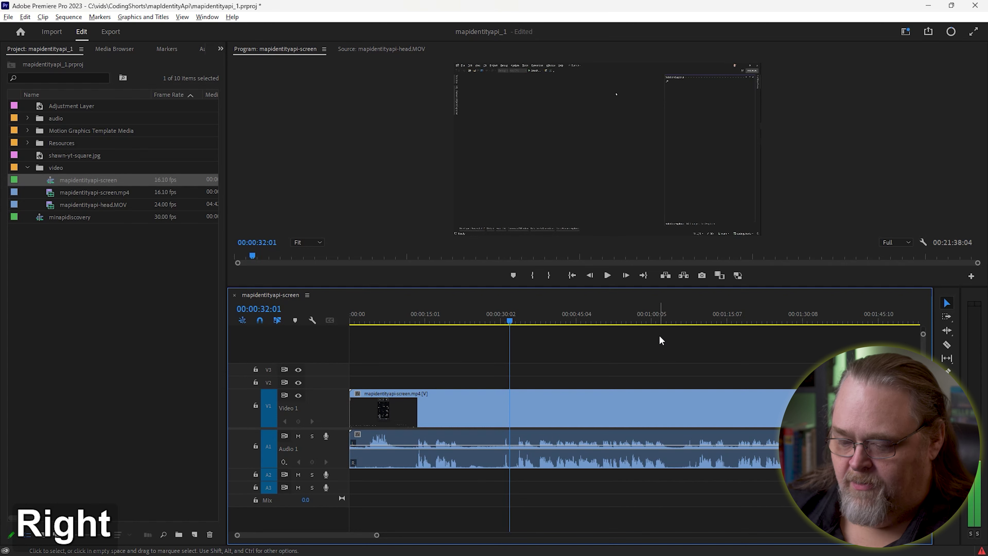
# - Scrub the playhead to 00:00:38:11 and step it by single frames to 00:00:39:01
pyautogui.moveTo(509, 321); pyautogui.dragTo(545, 353)
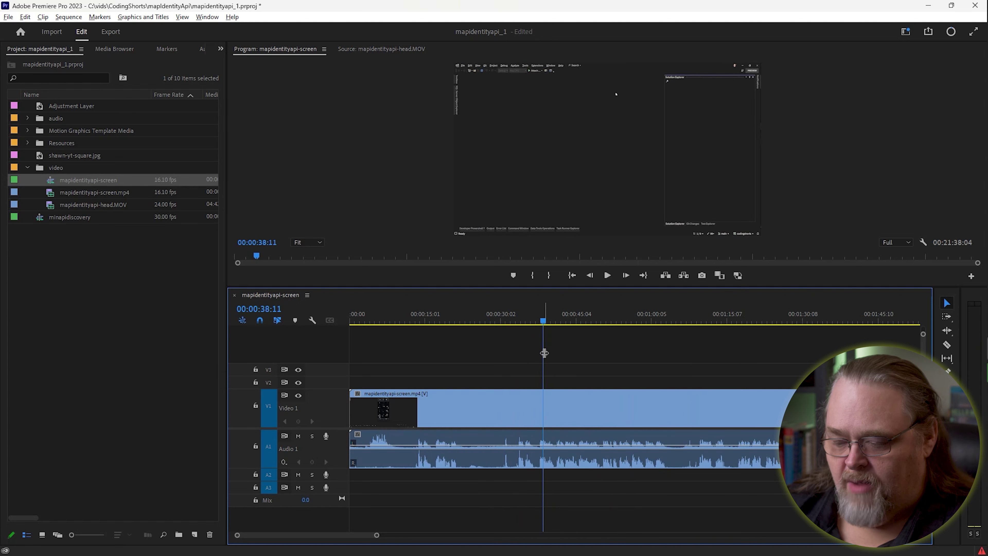
pyautogui.press('Left')
pyautogui.press('Right')
pyautogui.press('Right')
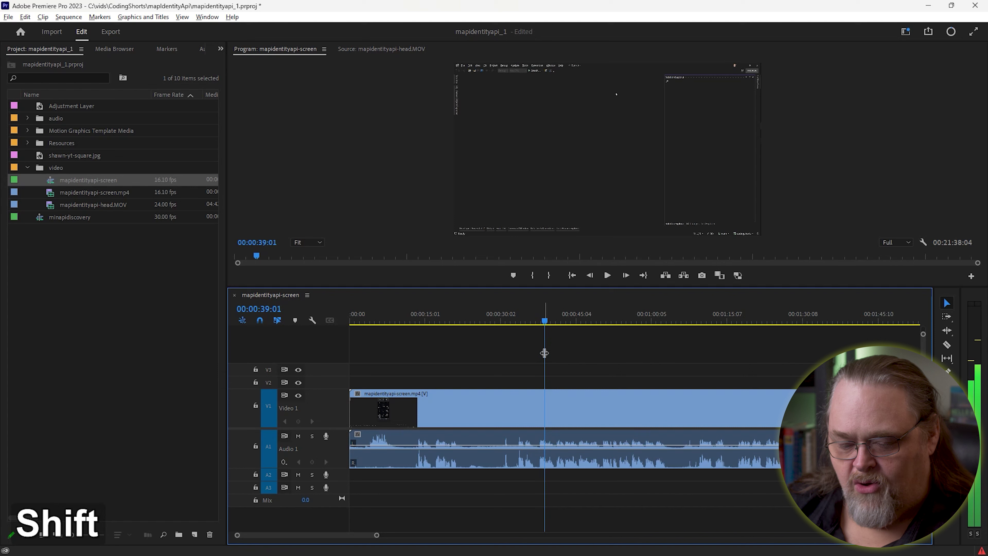
# - Move the playhead backward and forward in multi-frame jumps, ending at 00:00:44:06
pyautogui.hotkey('shift', 'Left')
pyautogui.hotkey('shift', 'Left')
pyautogui.hotkey('shift', 'Left')
pyautogui.hotkey('shift', 'Left')
pyautogui.hotkey('shift', 'Left')
pyautogui.hotkey('shift', 'Left')
pyautogui.hotkey('shift', 'Left')
pyautogui.hotkey('shift', 'Left')
pyautogui.hotkey('shift', 'Left')
pyautogui.hotkey('shift', 'Left')
pyautogui.hotkey('shift', 'Left')
pyautogui.hotkey('shift', 'Left')
pyautogui.hotkey('shift', 'Right')
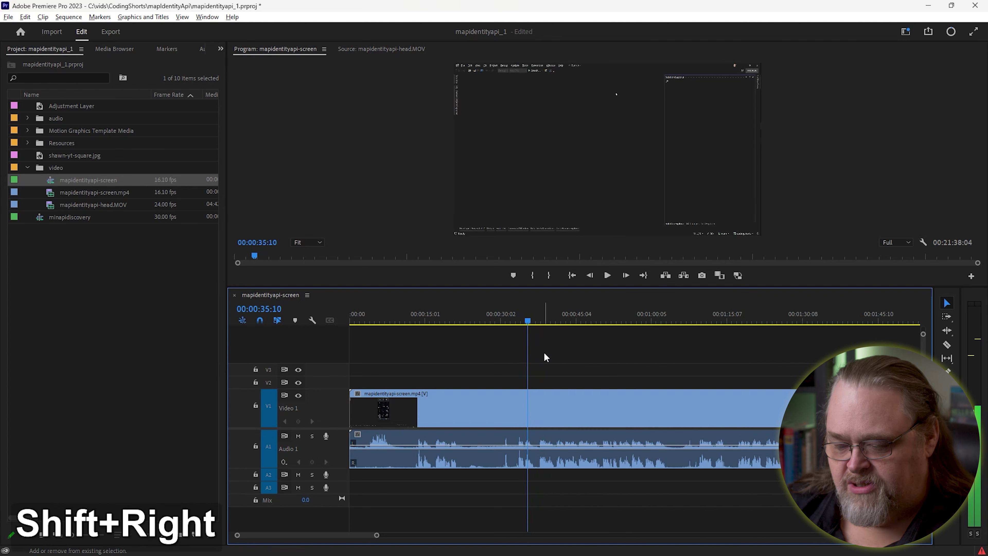
pyautogui.hotkey('shift', 'Right')
pyautogui.hotkey('shift', 'Right')
pyautogui.hotkey('shift', 'Right')
pyautogui.hotkey('shift', 'Right')
pyautogui.hotkey('shift', 'Right')
pyautogui.hotkey('shift', 'Right')
pyautogui.hotkey('shift', 'Right')
pyautogui.hotkey('shift', 'Right')
pyautogui.hotkey('shift', 'Right')
pyautogui.hotkey('shift', 'Right')
pyautogui.hotkey('shift', 'Right')
pyautogui.hotkey('shift', 'Right')
pyautogui.hotkey('shift', 'Right')
pyautogui.hotkey('shift', 'Right')
pyautogui.hotkey('shift', 'Right')
pyautogui.hotkey('shift', 'Right')
pyautogui.hotkey('shift', 'Right')
pyautogui.hotkey('shift', 'Right')
pyautogui.hotkey('shift', 'Right')
pyautogui.hotkey('shift', 'Right')
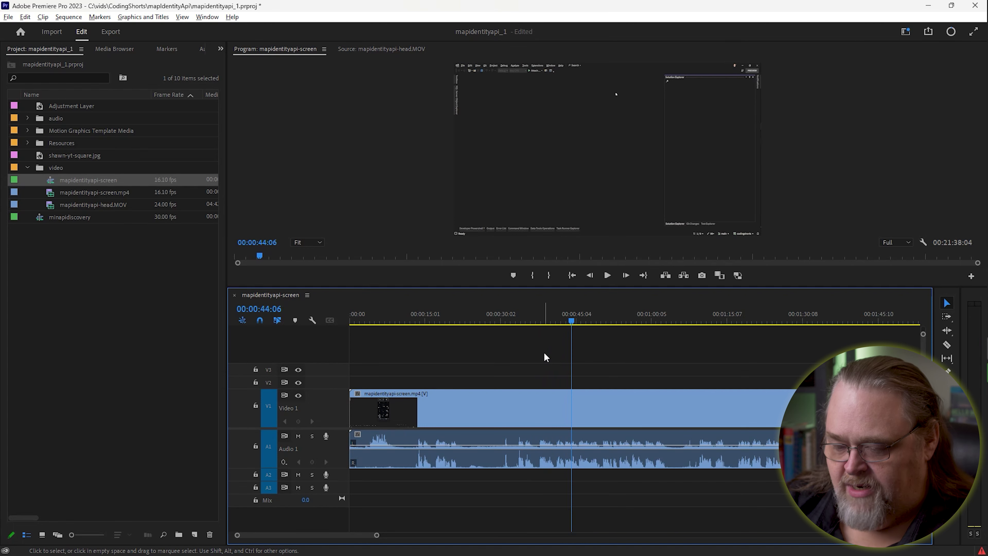
# - Scrub the playhead back to the quiet gap in the waveform at 00:00:40:14
pyautogui.press('=')
pyautogui.press('=')
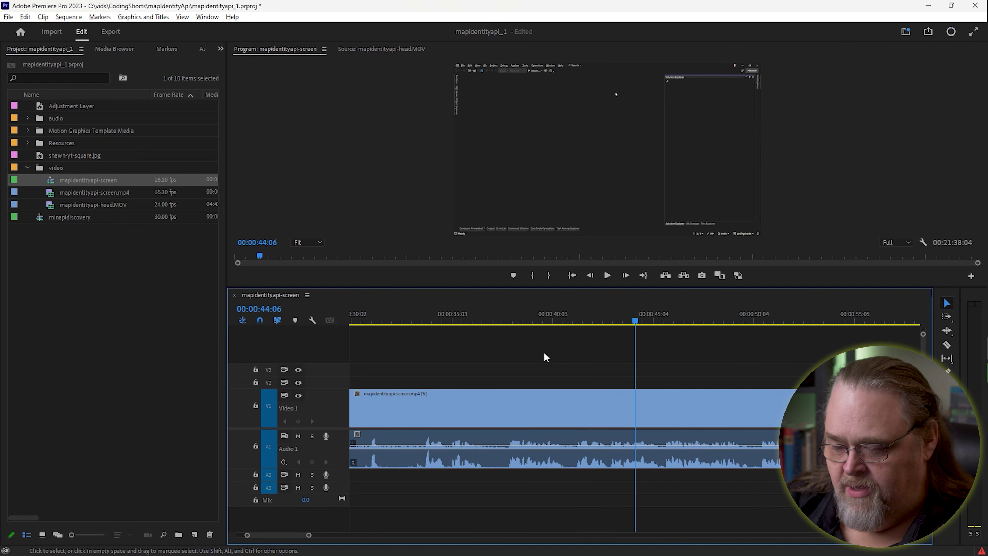
pyautogui.press('=')
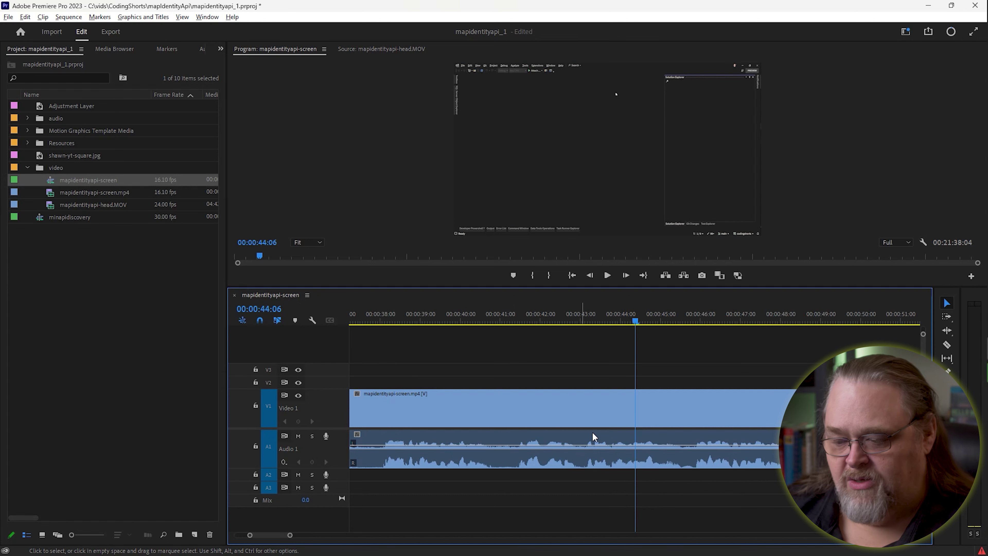
pyautogui.moveTo(637, 322); pyautogui.dragTo(496, 335)
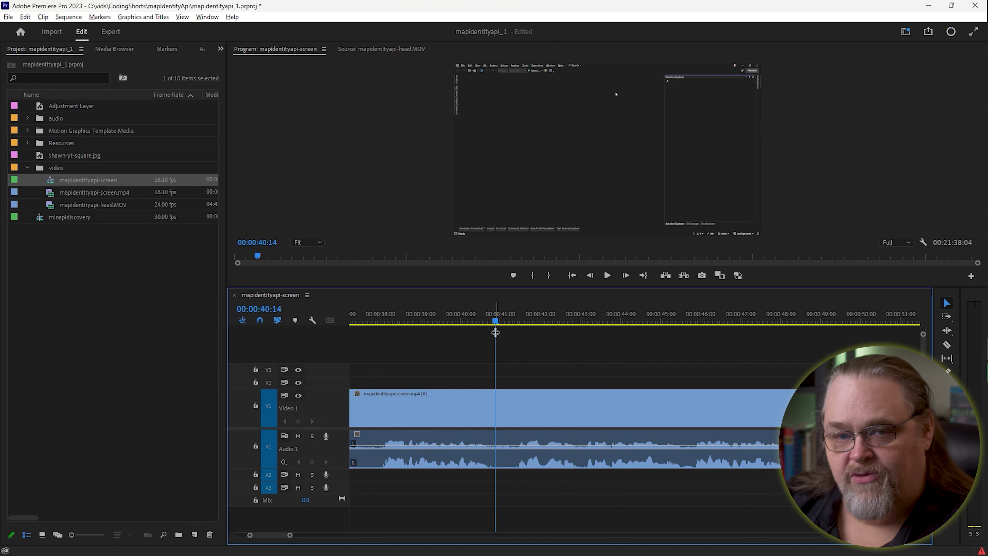
# - Move the playhead back in multi-frame jumps and single frames to 00:00:37:15, just before the speech begins
pyautogui.hotkey('shift', 'Left')
pyautogui.hotkey('shift', 'Left')
pyautogui.hotkey('shift', 'Left')
pyautogui.hotkey('shift', 'Left')
pyautogui.hotkey('shift', 'Left')
pyautogui.hotkey('shift', 'Left')
pyautogui.hotkey('shift', 'Left')
pyautogui.hotkey('shift', 'Left')
pyautogui.hotkey('shift', 'Left')
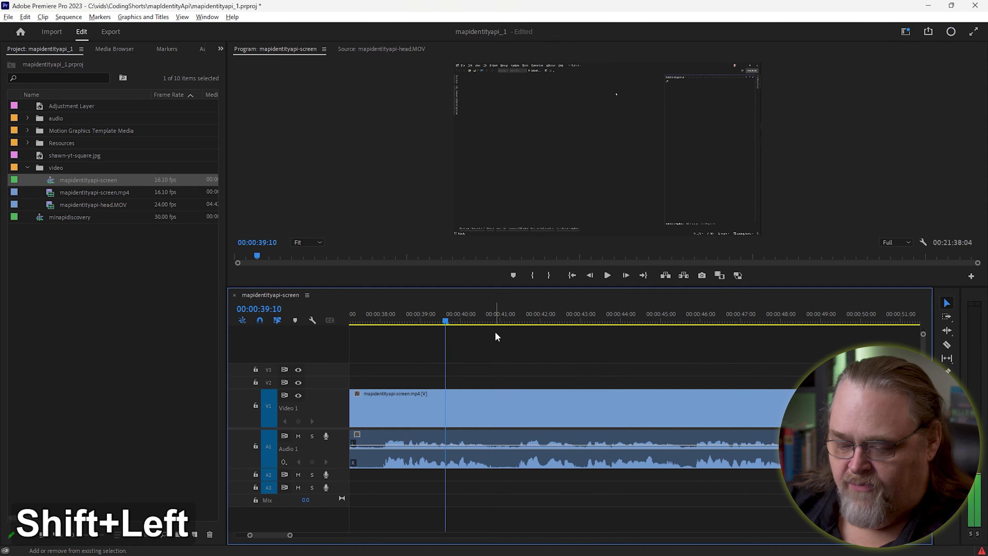
pyautogui.press('Left')
pyautogui.press('Left')
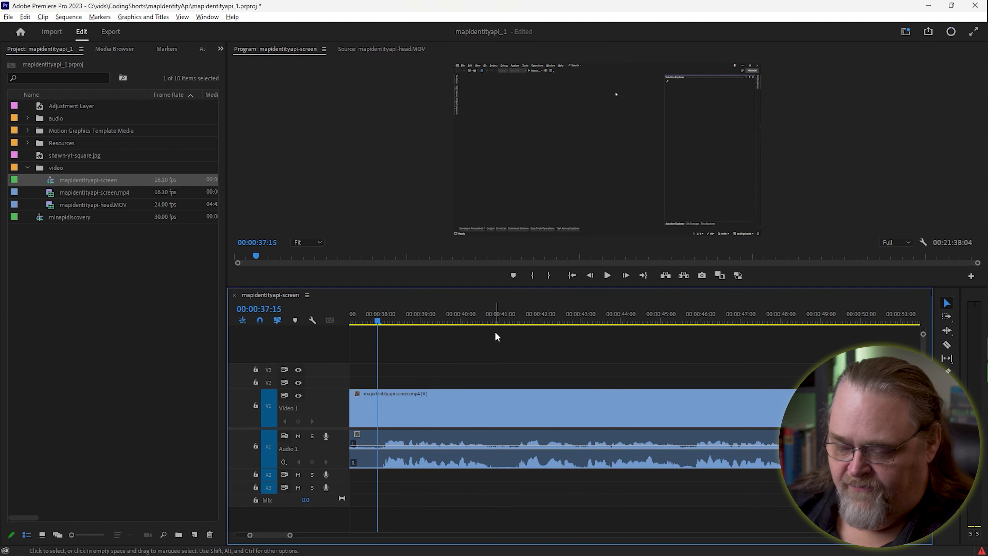
# - Ripple trim the start of the mapidentityapi-screen.mp4 clip up to 00:00:37:11, closing the gap
pyautogui.press('-')
pyautogui.press('-')
pyautogui.press('-')
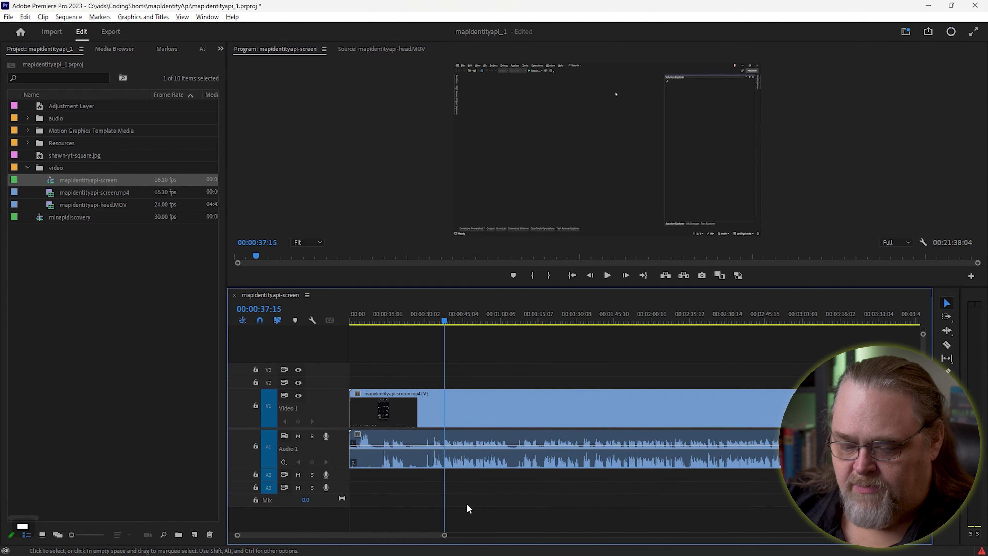
pyautogui.press('=')
pyautogui.press('=')
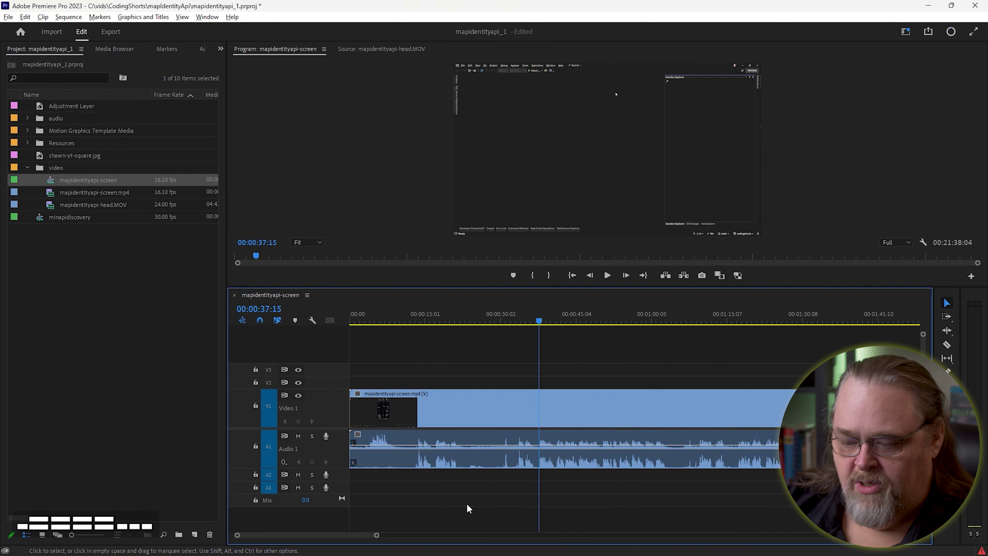
pyautogui.press('-')
pyautogui.press('-')
pyautogui.press('-')
pyautogui.press('-')
pyautogui.press('-')
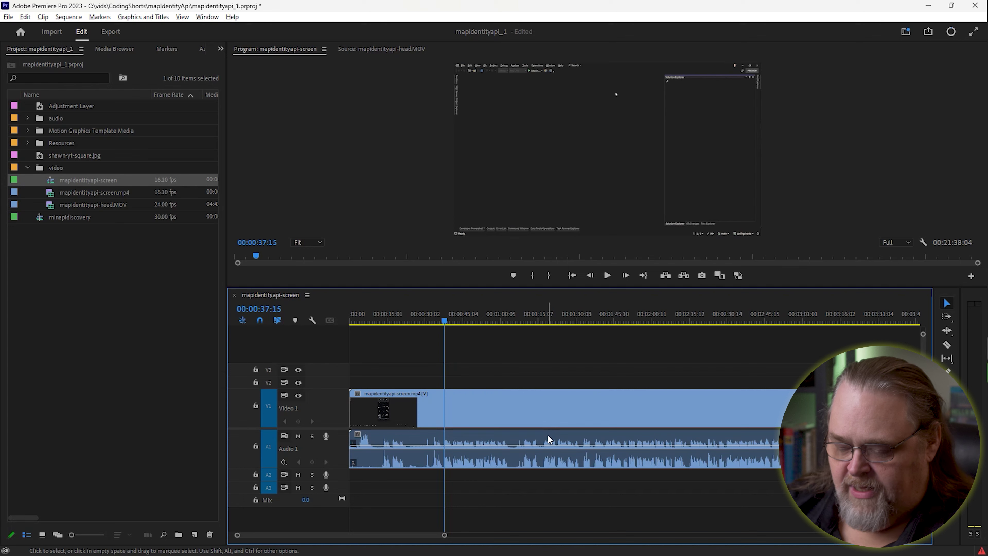
pyautogui.press('Left')
pyautogui.press('Left')
pyautogui.press('Left')
pyautogui.press('Left')
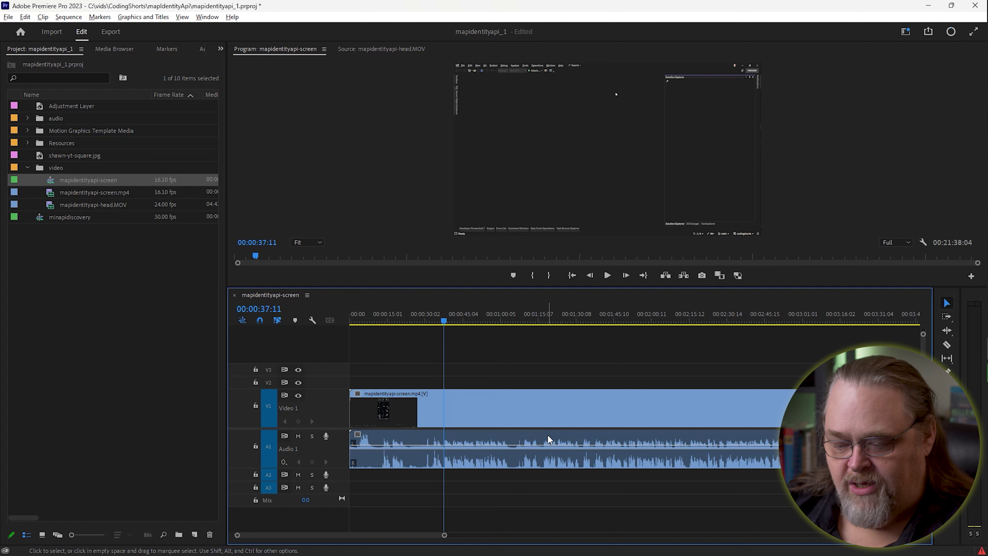
pyautogui.press('q')
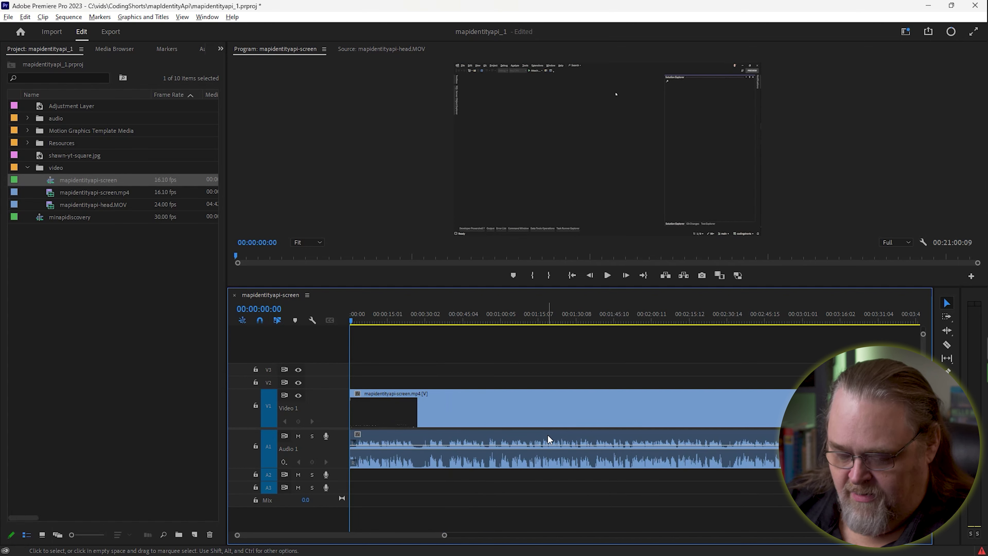
# - Advance the playhead frame by frame to 00:00:03:07 and split the clip's video and audio there with an edit on all tracks
pyautogui.press('=')
pyautogui.press('=')
pyautogui.press('=')
pyautogui.press('Right')
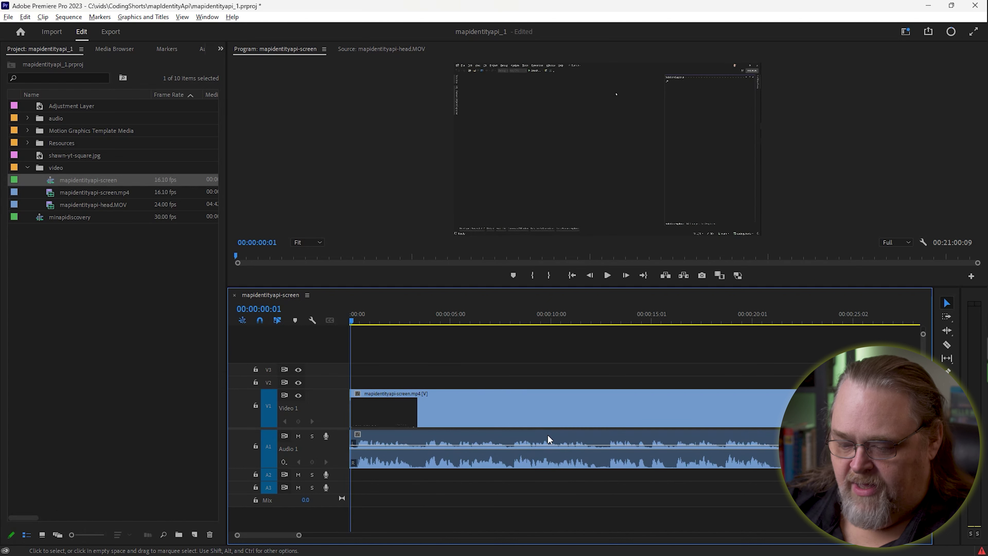
pyautogui.press('Right')
pyautogui.press('Right')
pyautogui.press('Right')
pyautogui.press('Right')
pyautogui.press('Right')
pyautogui.press('Right')
pyautogui.press('Right')
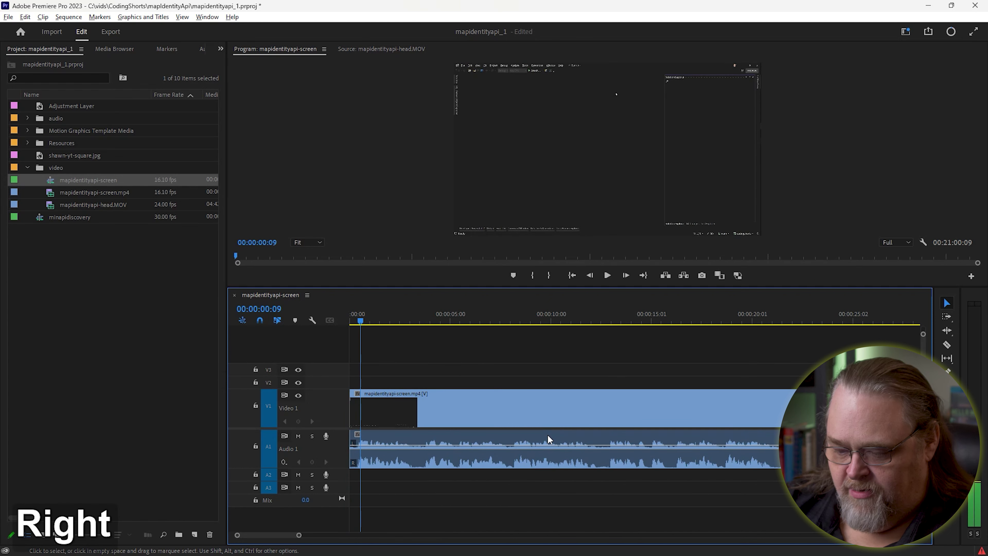
pyautogui.press('Right')
pyautogui.press('Right')
pyautogui.press('Right')
pyautogui.press('Right')
pyautogui.press('Right')
pyautogui.press('Right')
pyautogui.press('Right')
pyautogui.press('Right')
pyautogui.press('Right')
pyautogui.press('Right')
pyautogui.press('Right')
pyautogui.press('Right')
pyautogui.press('Right')
pyautogui.press('Right')
pyautogui.press('Right')
pyautogui.press('Right')
pyautogui.press('Right')
pyautogui.press('Right')
pyautogui.press('Right')
pyautogui.press('Right')
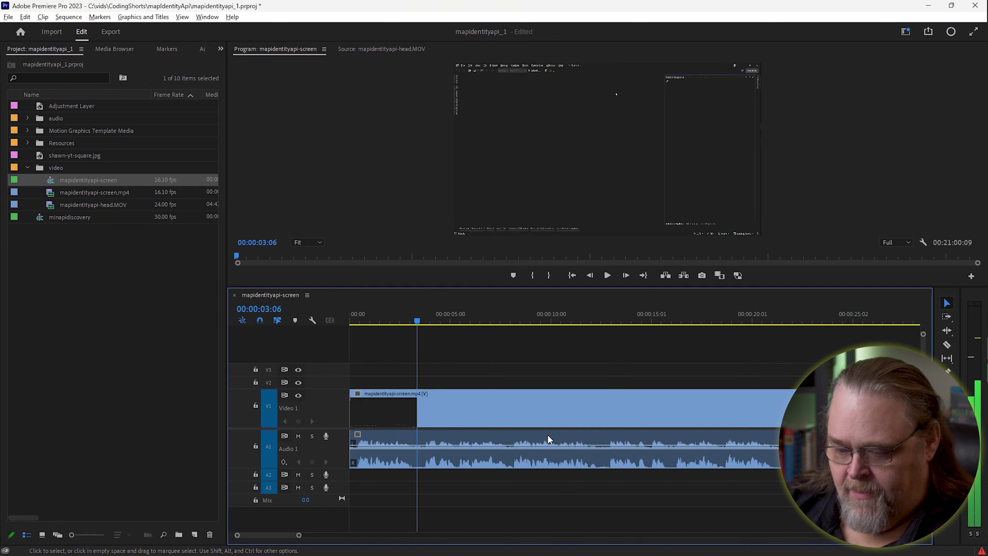
pyautogui.press('Right')
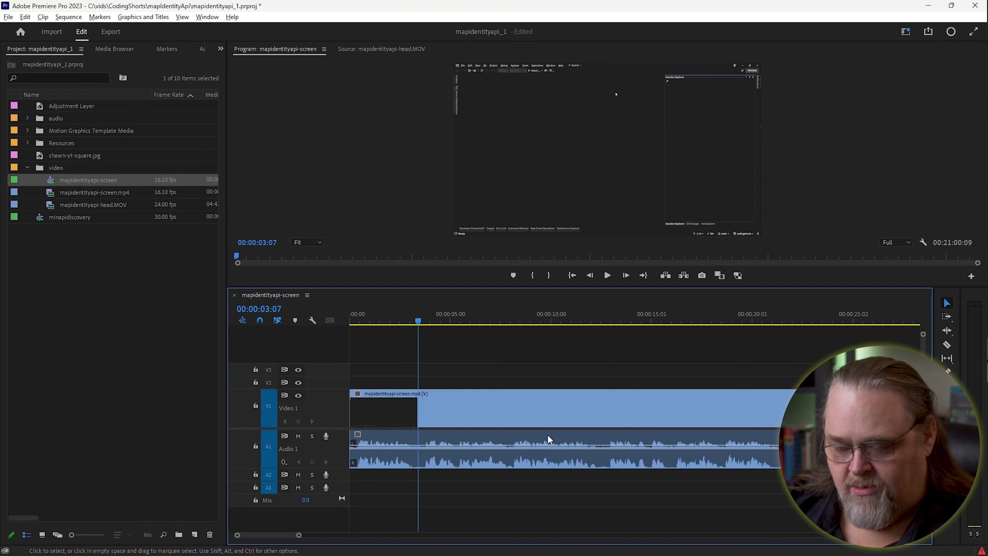
pyautogui.hotkey('ctrl', 'shift', 'k')
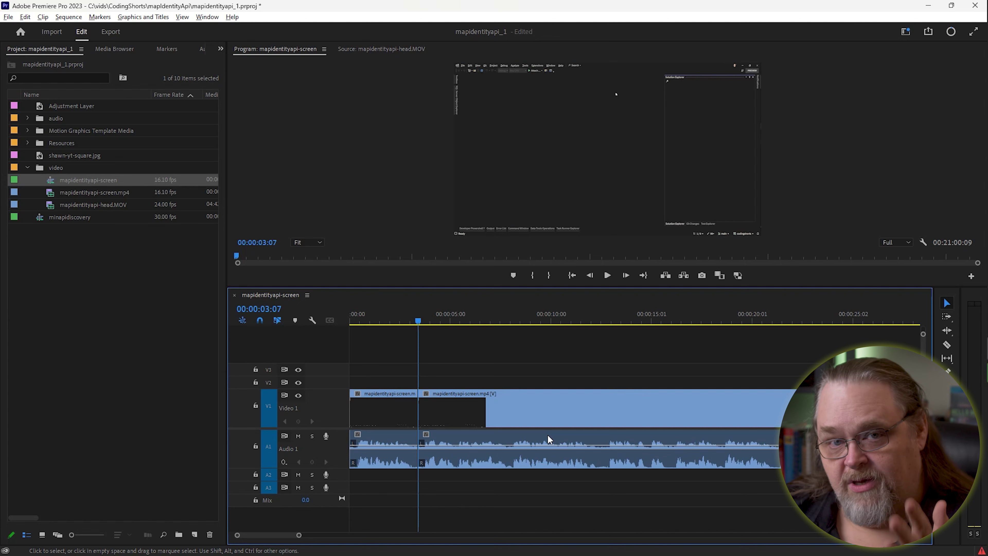
# - Play the sequence forward at accelerated speed from 00:00:03:08, just past the new cut
pyautogui.press('Right')
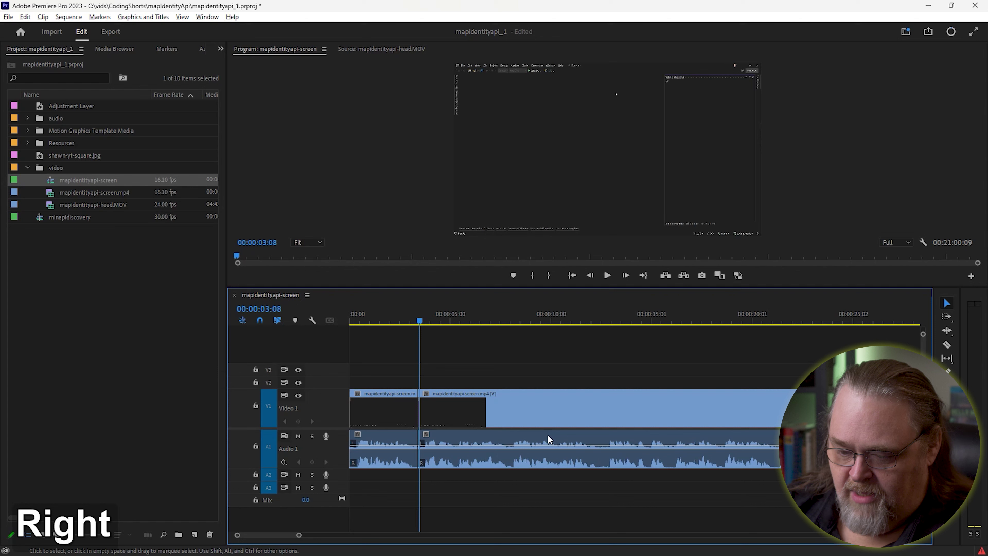
pyautogui.press('l')
pyautogui.press('l')
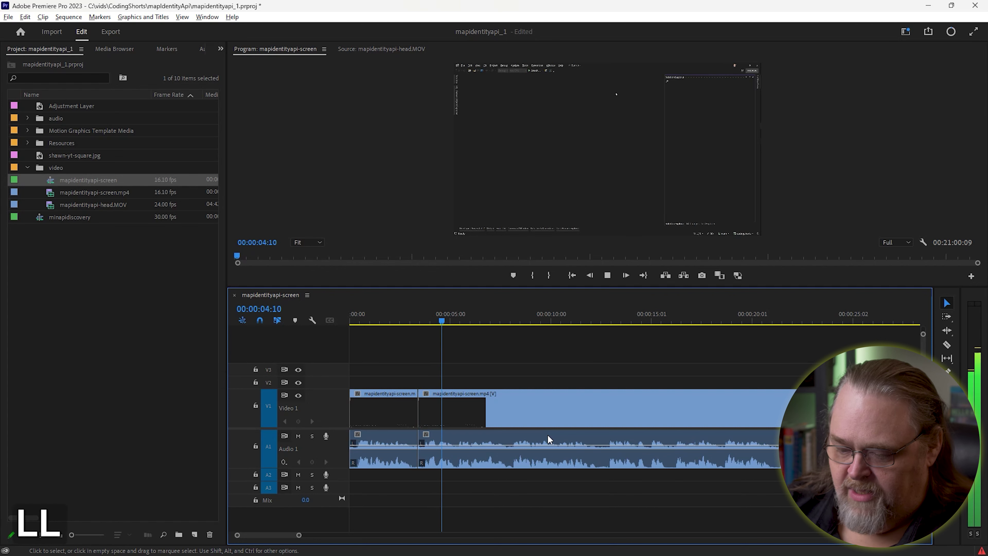